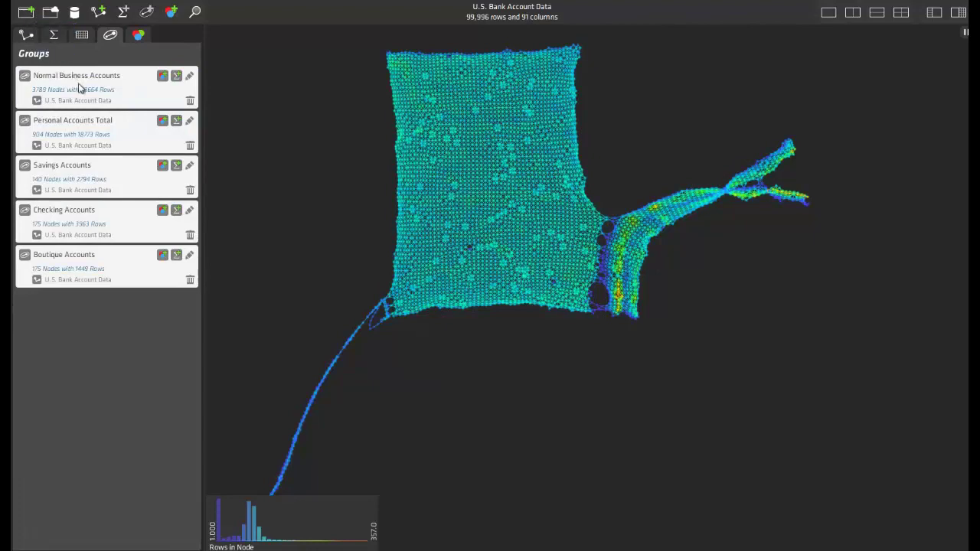
# Step: Highlight the Normal Business, Boutique, Personal, Checking and Savings Accounts groups in turn, then clear the highlight
pyautogui.click(84, 91)
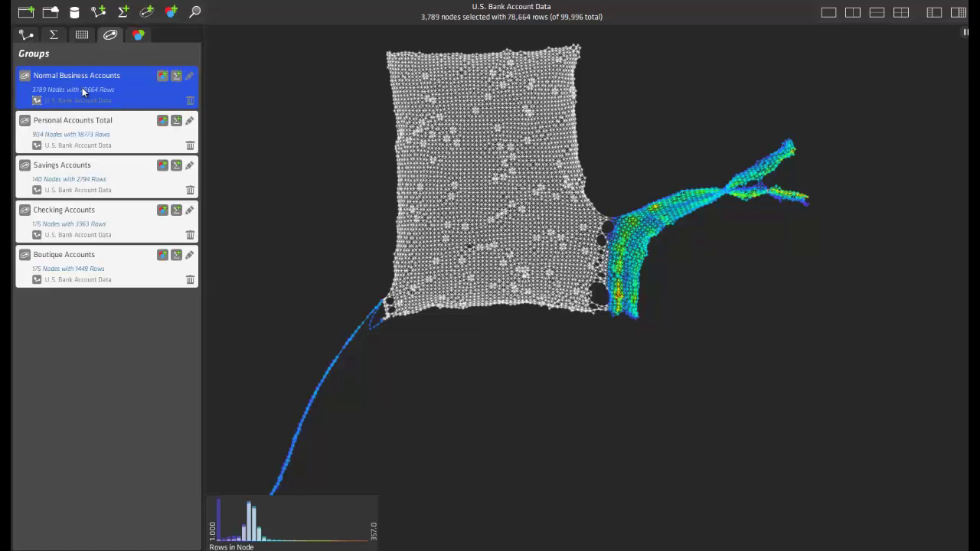
pyautogui.click(92, 255)
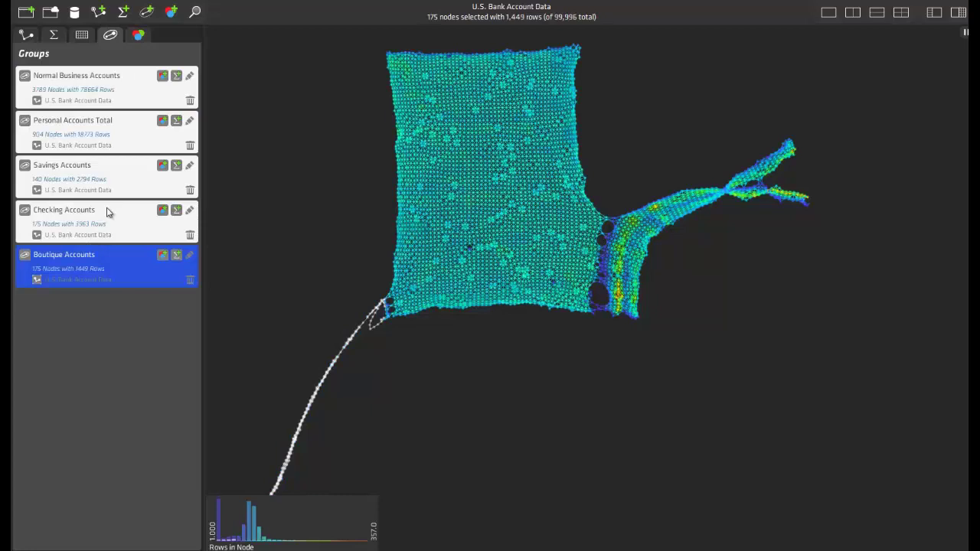
pyautogui.click(117, 144)
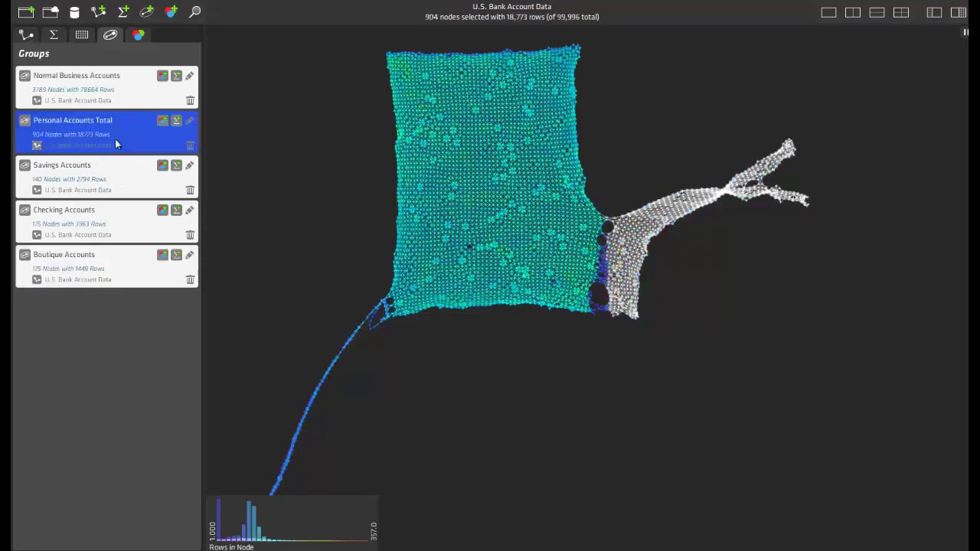
pyautogui.click(121, 221)
pyautogui.click(127, 182)
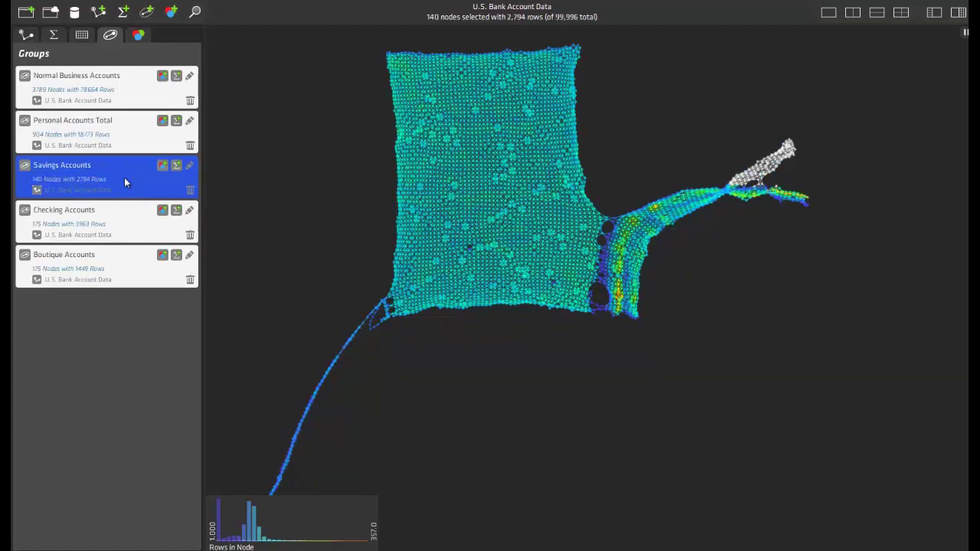
pyautogui.click(129, 182)
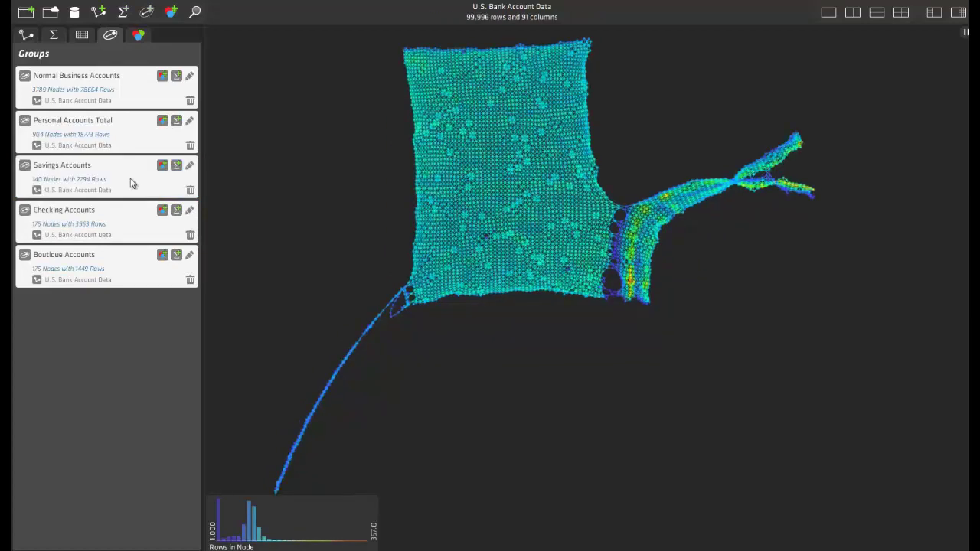
# Step: Colour the network by Deposits In/Out Ratio (0.1000 to 4.416) and zoom into the graph
pyautogui.click(171, 11)
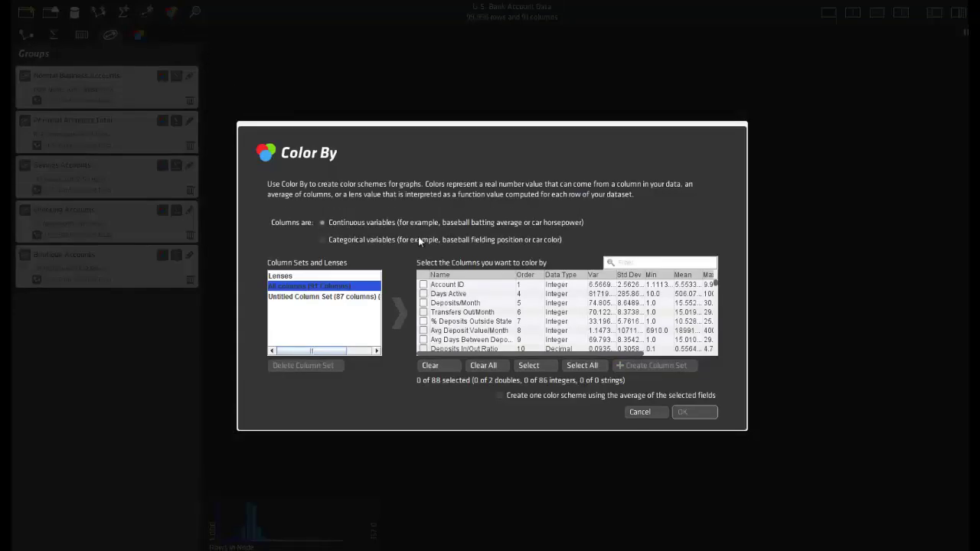
pyautogui.click(426, 348)
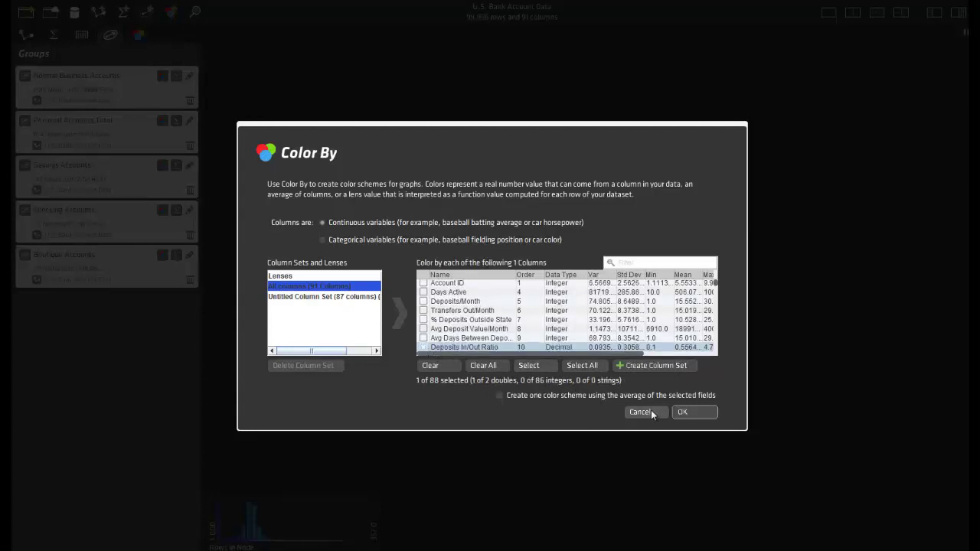
pyautogui.click(684, 413)
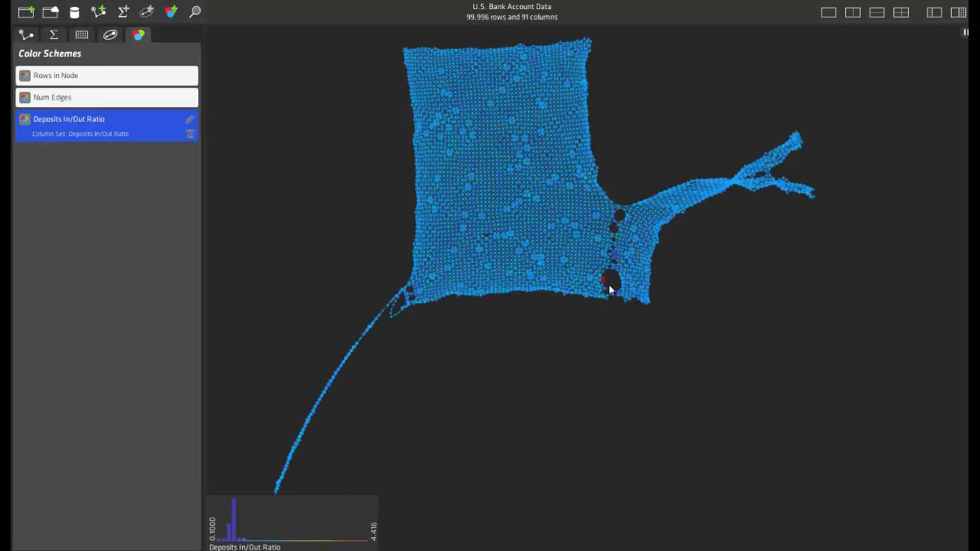
pyautogui.scroll(5, 609, 283)
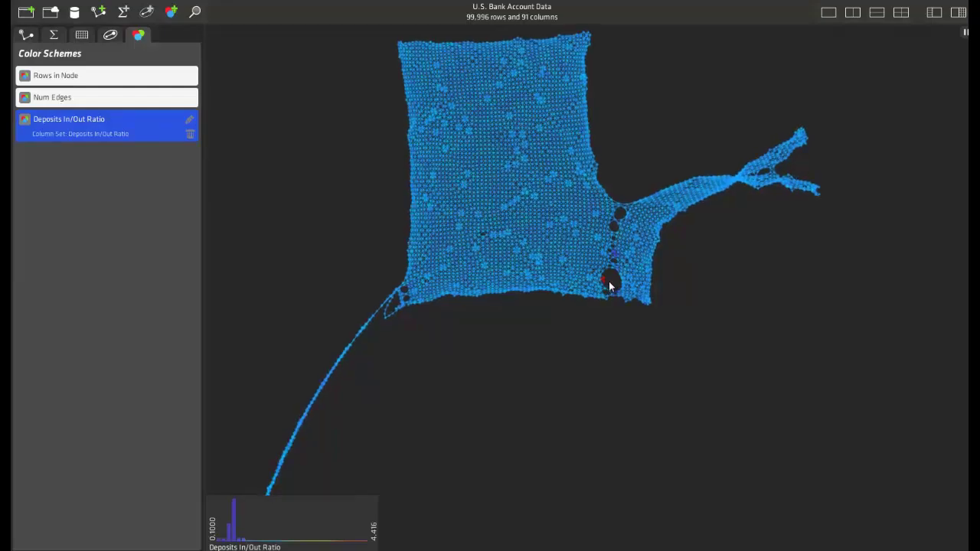
pyautogui.scroll(5, 609, 285)
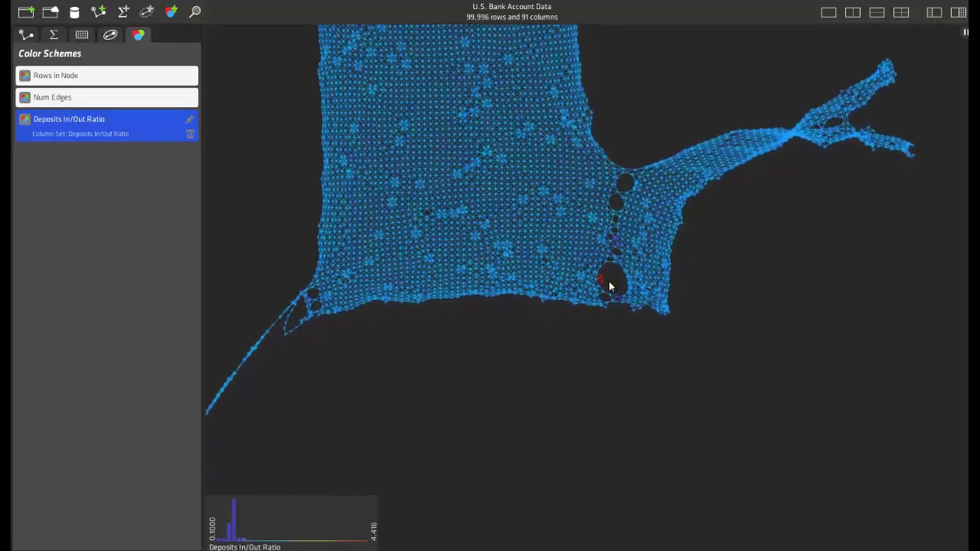
pyautogui.scroll(4, 609, 285)
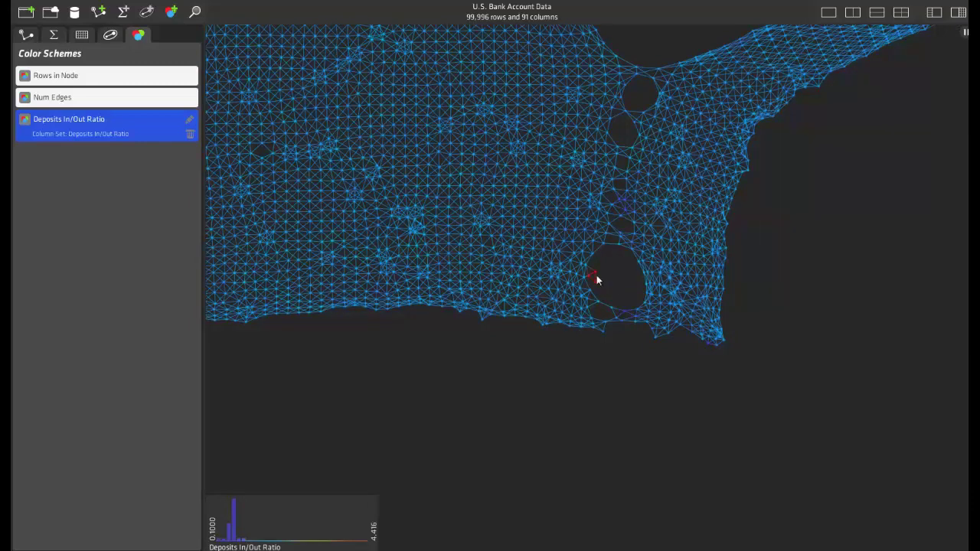
# Step: Add Deposits/Month and % Deposits Outside State as new colour schemes
pyautogui.click(172, 12)
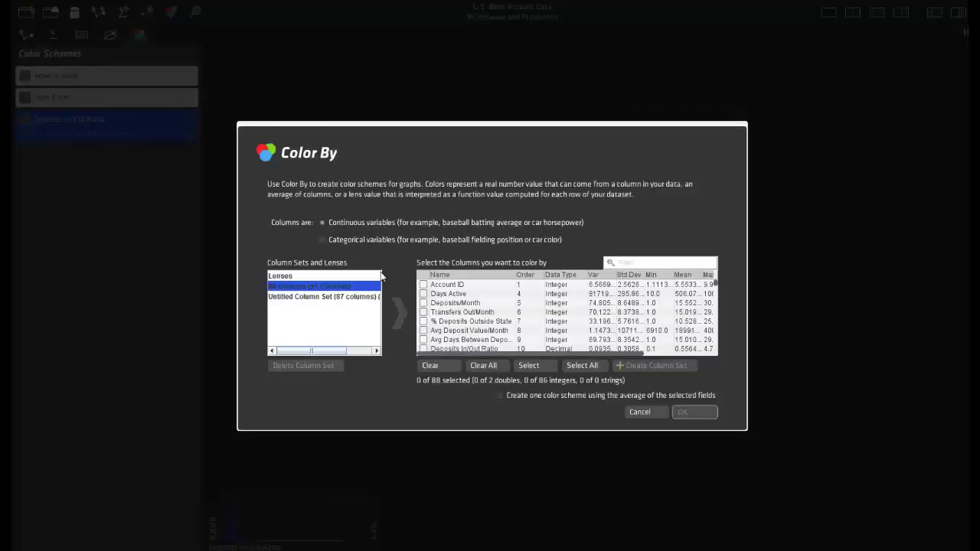
pyautogui.click(423, 302)
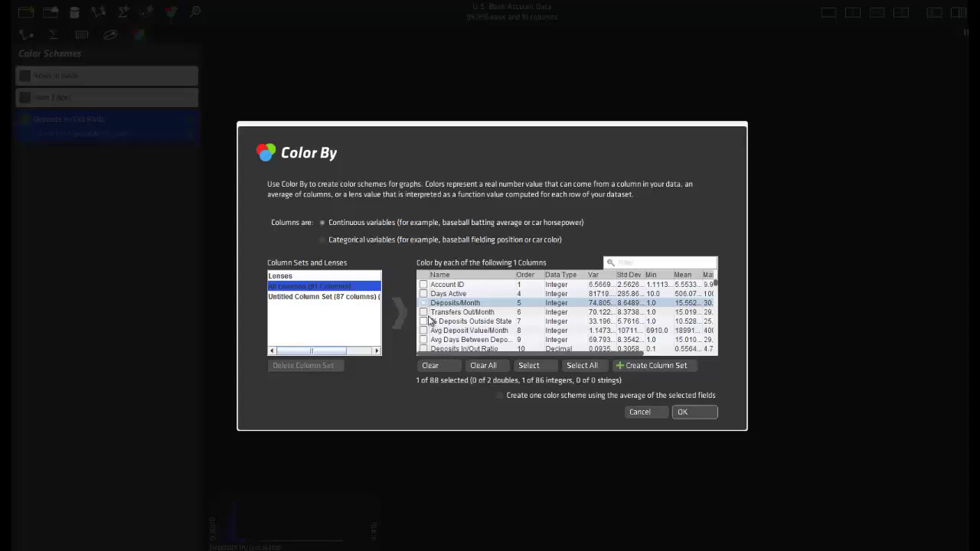
pyautogui.scroll(-1, 431, 319)
pyautogui.scroll(-1, 431, 320)
pyautogui.click(424, 314)
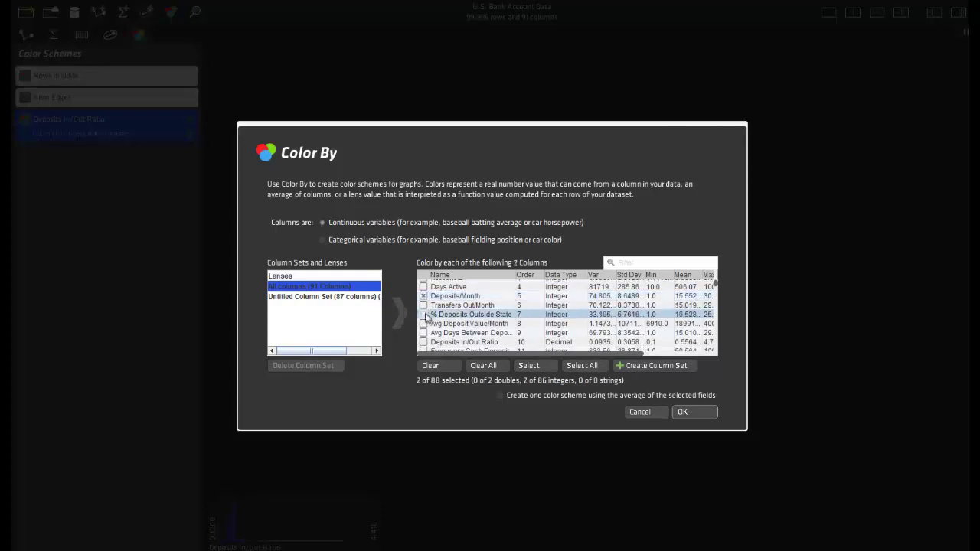
pyautogui.click(684, 411)
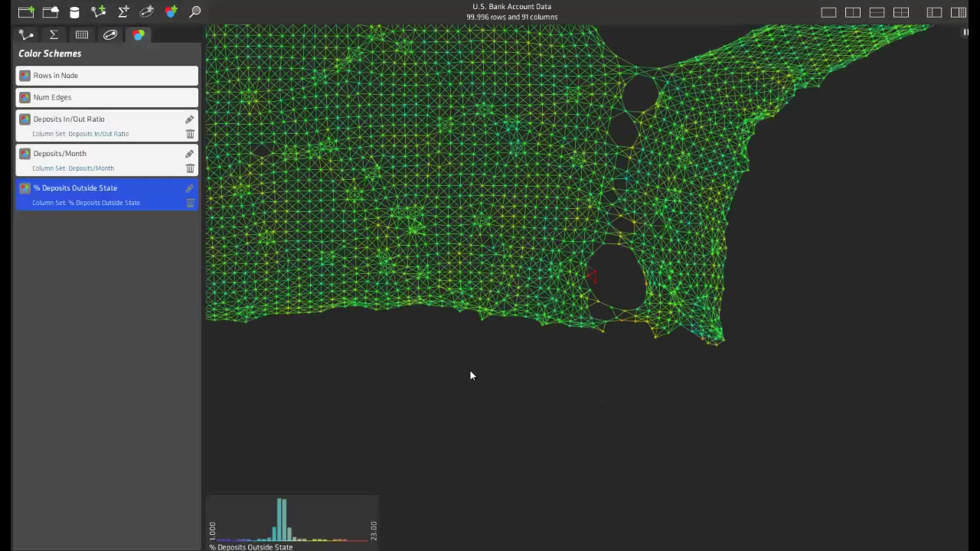
# Step: Colour by Deposits/Month, then % Deposits Outside State, and start a new group from the 3 nodes
pyautogui.click(148, 161)
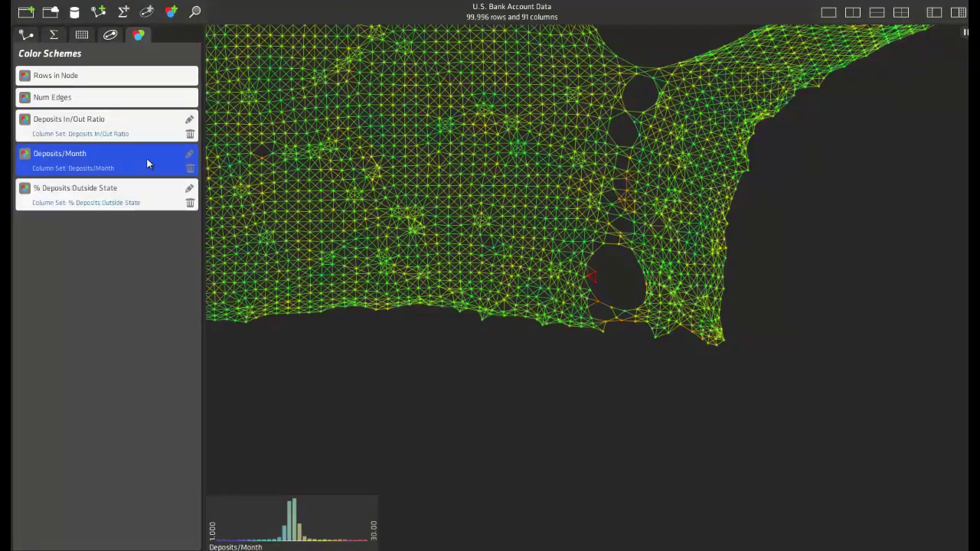
pyautogui.click(148, 195)
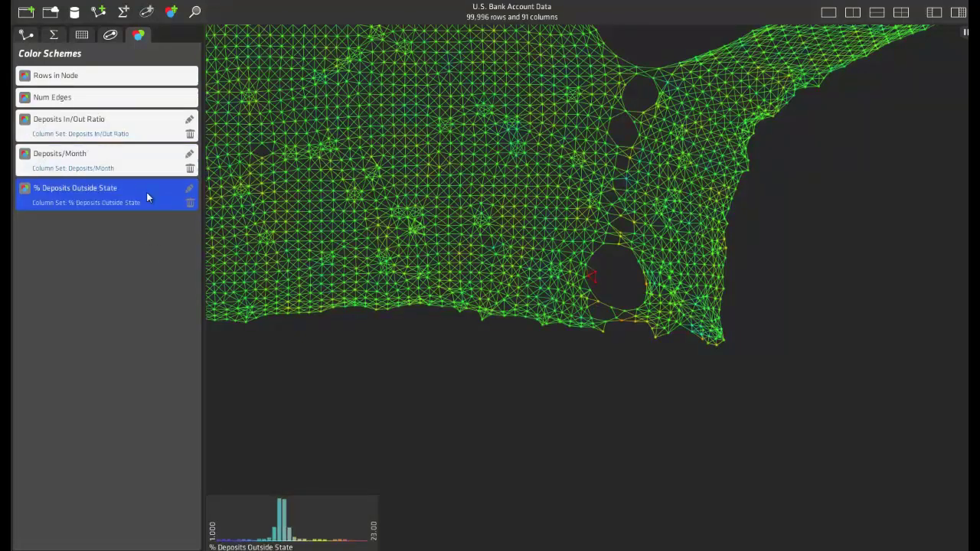
pyautogui.click(146, 11)
# Step: Save the 3 nodes as group 'Suspicious Accounts' and compare it to the remaining accounts on Deposits In/Out Ratio
pyautogui.write('S')
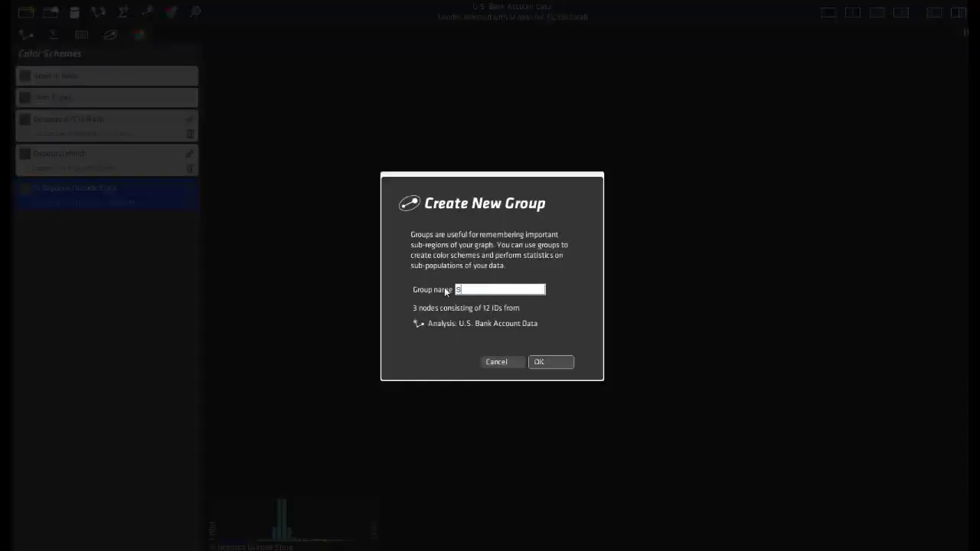
pyautogui.write('uspicious Accounts')
pyautogui.click(551, 364)
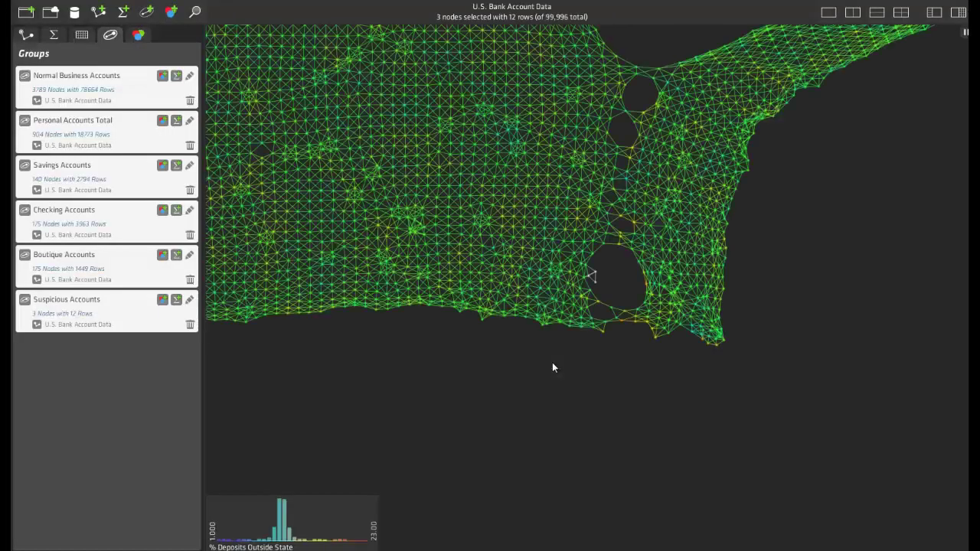
pyautogui.click(177, 299)
pyautogui.click(201, 338)
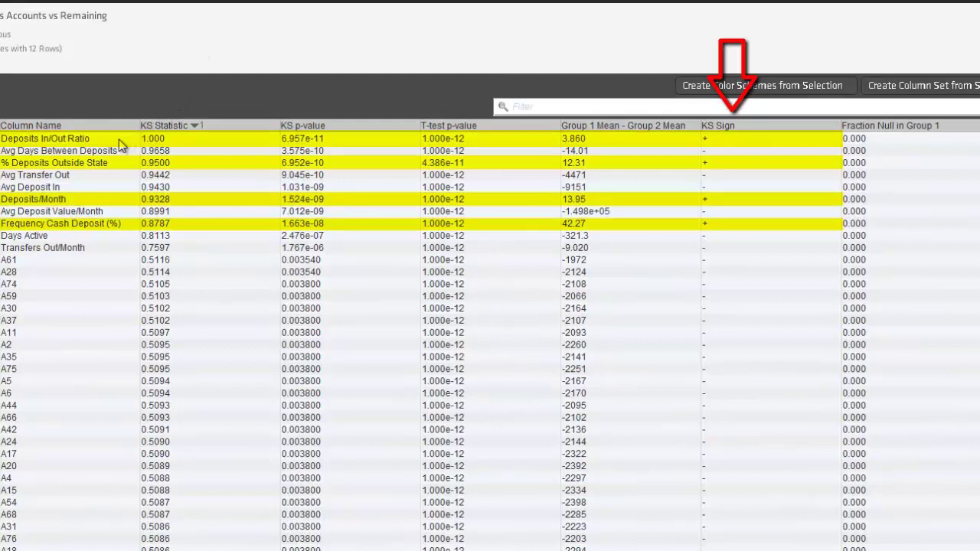
pyautogui.click(119, 139)
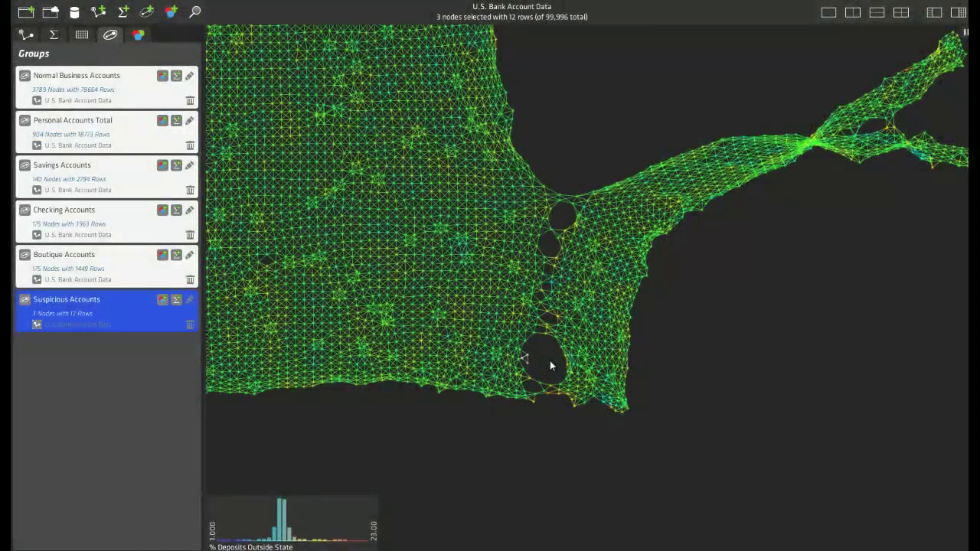
# Step: Show the 12 Suspicious Accounts rows from FL, NC and NJ in a split-view data table
pyautogui.click(958, 13)
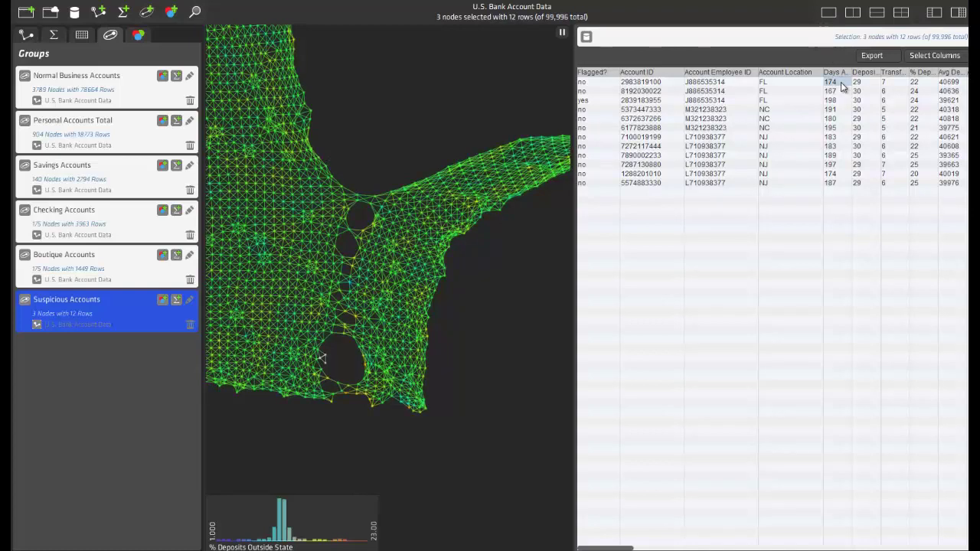
# Step: Select all 12 rows and export them to 'Suspicious Accounts' in Documents
pyautogui.hotkey('ctrl', 'a')
pyautogui.click(866, 56)
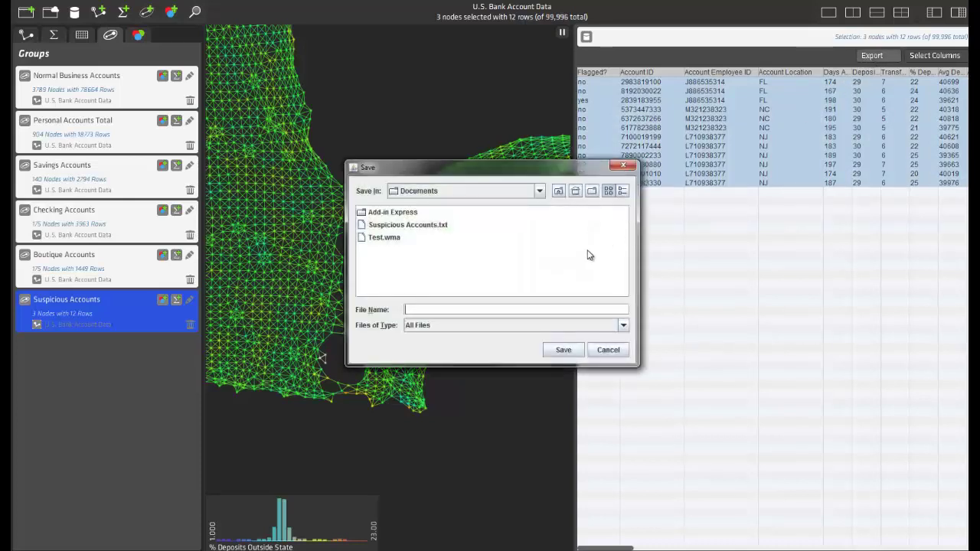
pyautogui.write('Suspicious Accounts')
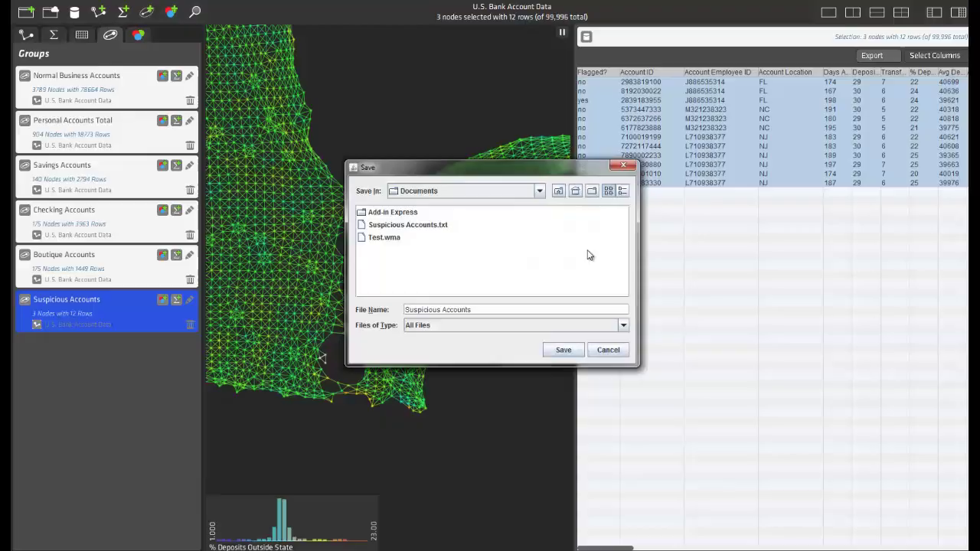
pyautogui.click(563, 349)
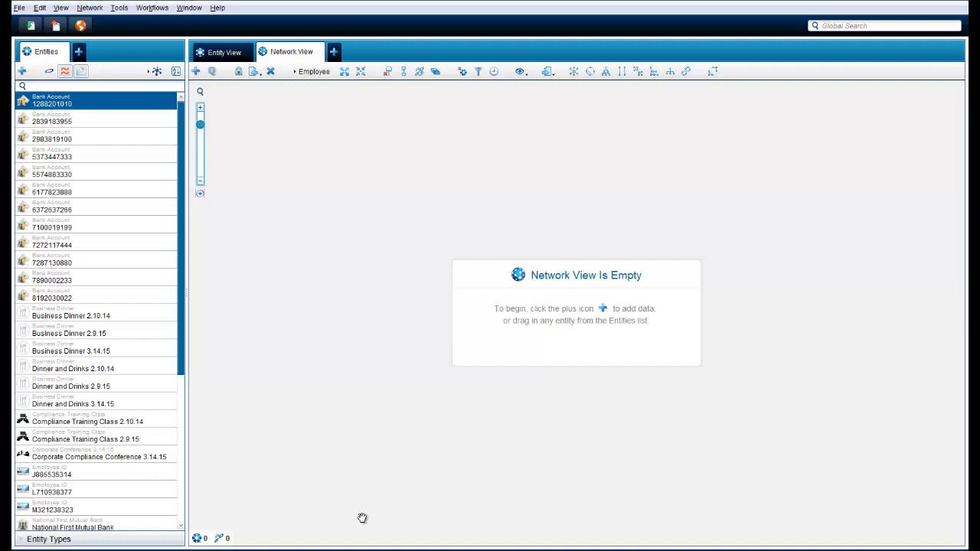
# Step: Chart the 12 bank accounts, expand them by Created and Employee, and lay out as a hierarchy
pyautogui.keyDown('shift'); pyautogui.click(127, 293); pyautogui.keyUp('shift')
pyautogui.moveTo(127, 294); pyautogui.dragTo(376, 304)
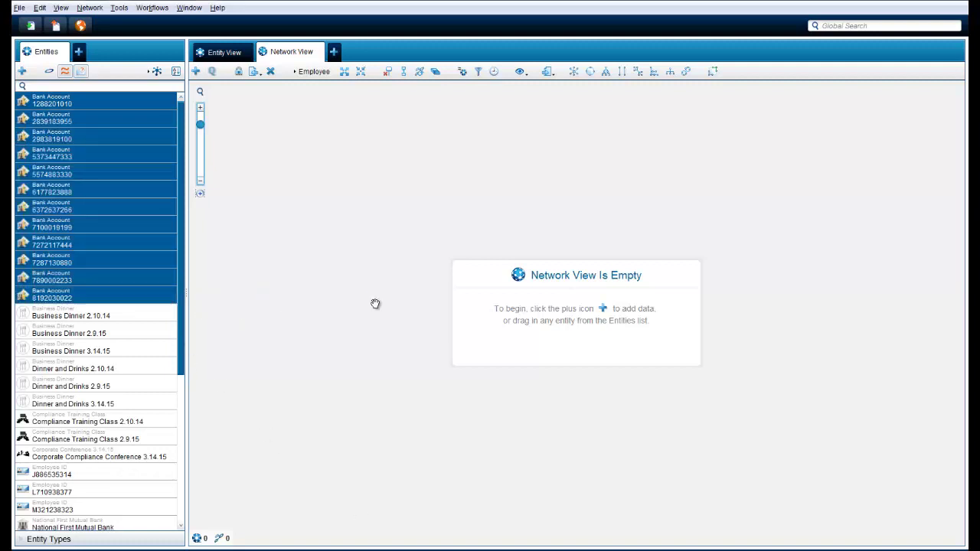
pyautogui.click(330, 72)
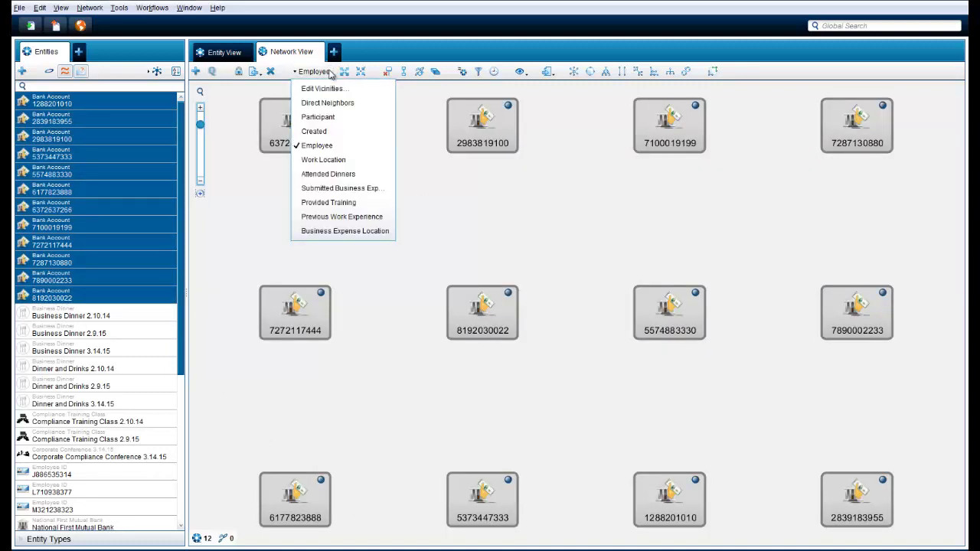
pyautogui.click(315, 130)
pyautogui.click(320, 72)
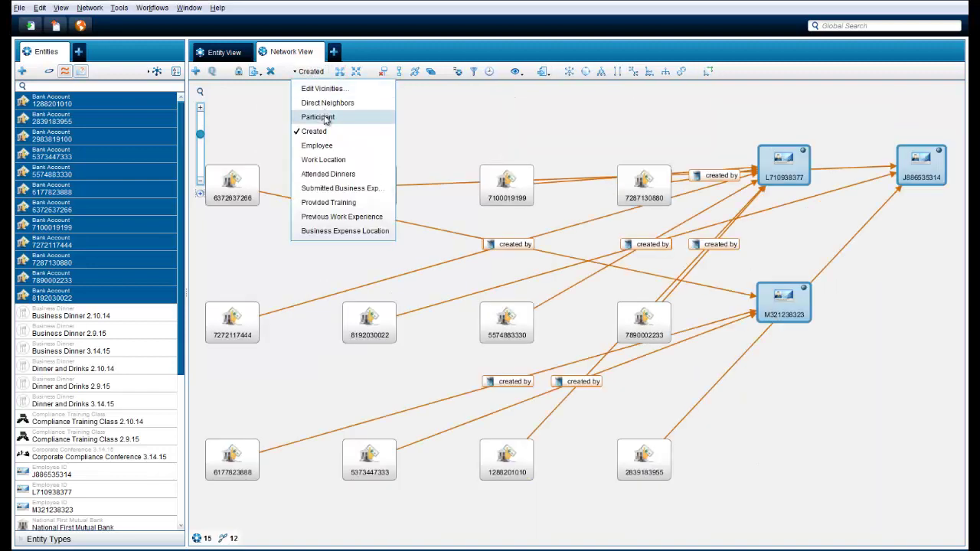
pyautogui.click(320, 146)
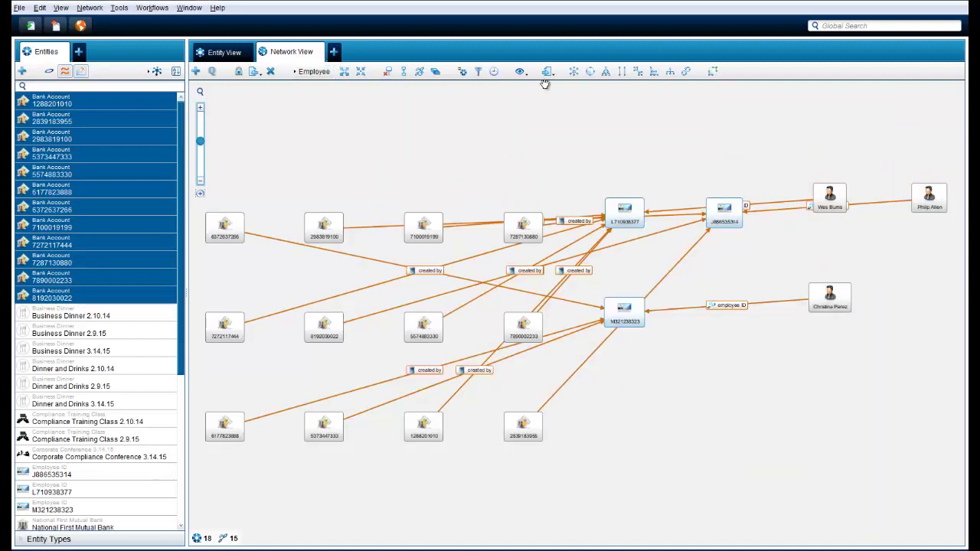
pyautogui.click(605, 71)
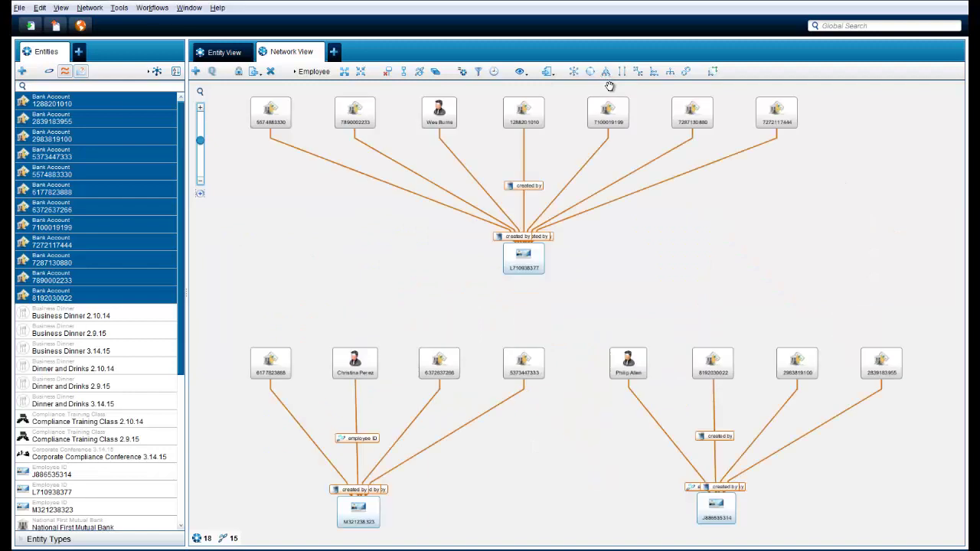
# Step: Expand the three employees to their Work Location offices and apply the radial layout
pyautogui.click(638, 362)
pyautogui.click(375, 364)
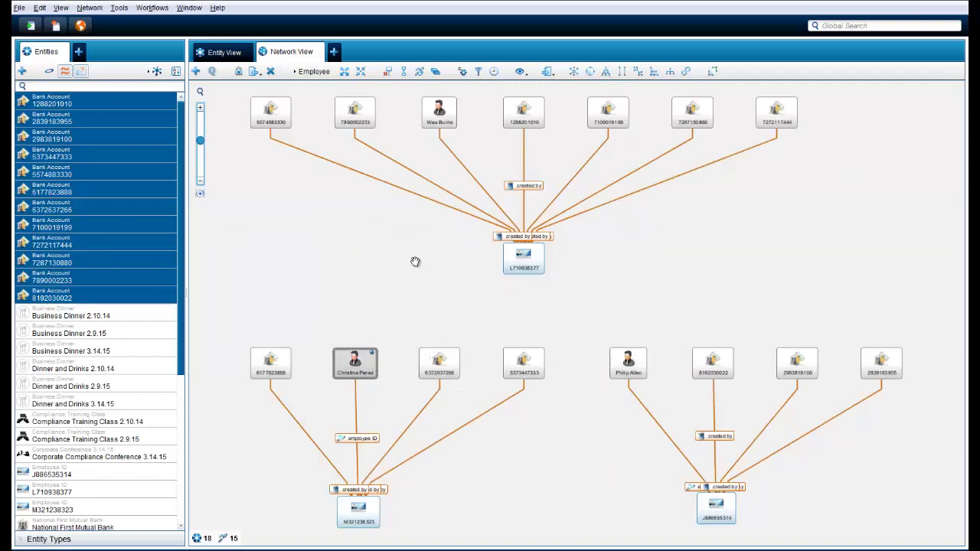
pyautogui.click(452, 115)
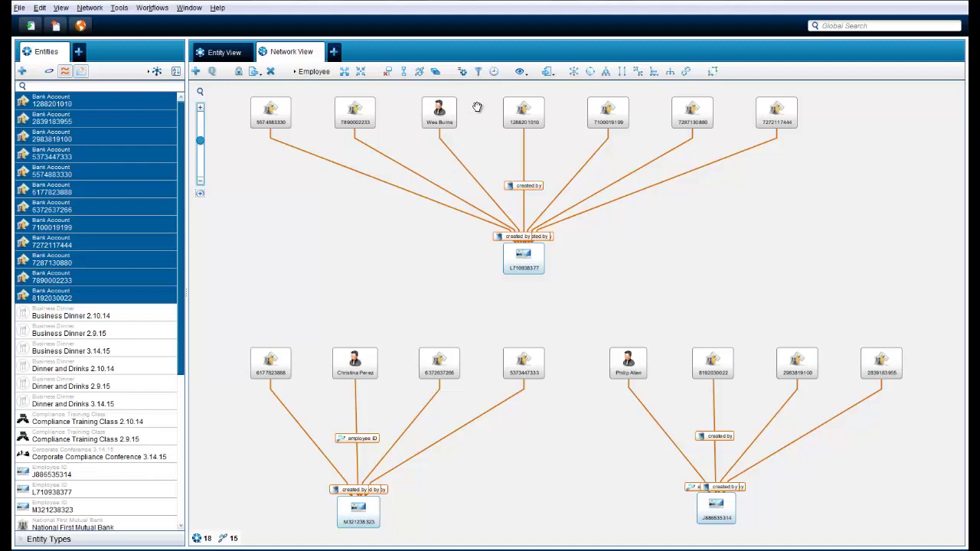
pyautogui.keyDown('ctrl'); pyautogui.click(365, 371); pyautogui.keyUp('ctrl')
pyautogui.keyDown('ctrl'); pyautogui.click(629, 361); pyautogui.keyUp('ctrl')
pyautogui.click(315, 71)
pyautogui.click(321, 175)
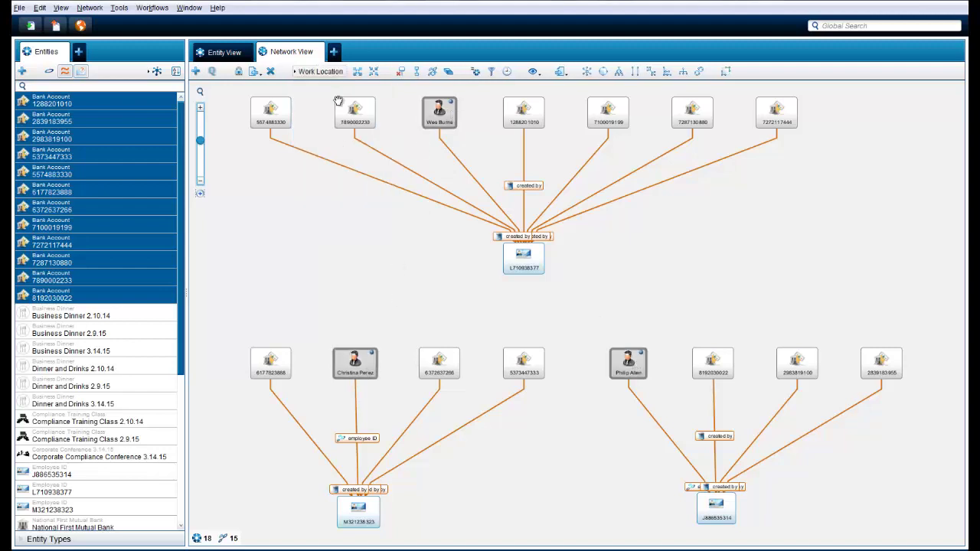
pyautogui.click(356, 74)
pyautogui.click(586, 72)
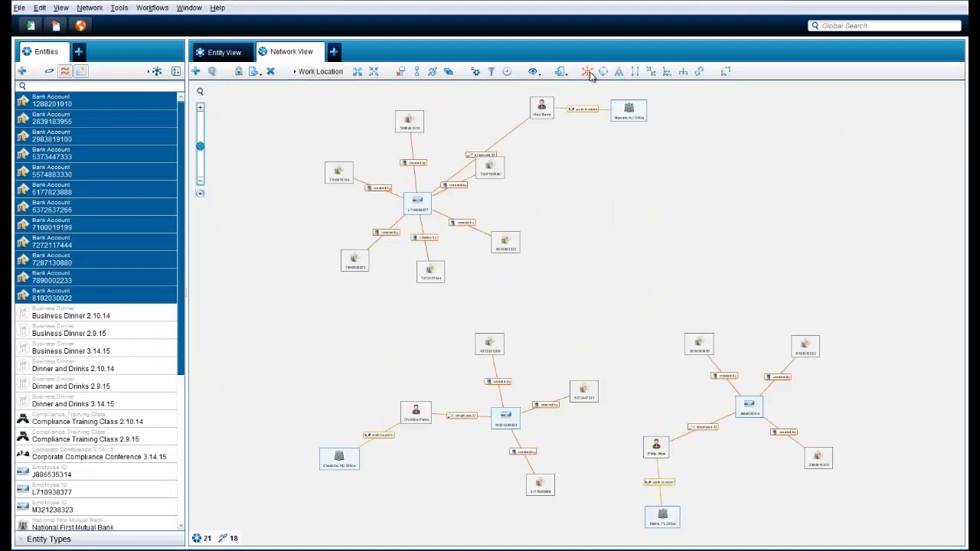
# Step: Select the three employees together with their Newark, Charlotte and Miami office nodes
pyautogui.click(672, 523)
pyautogui.click(350, 464)
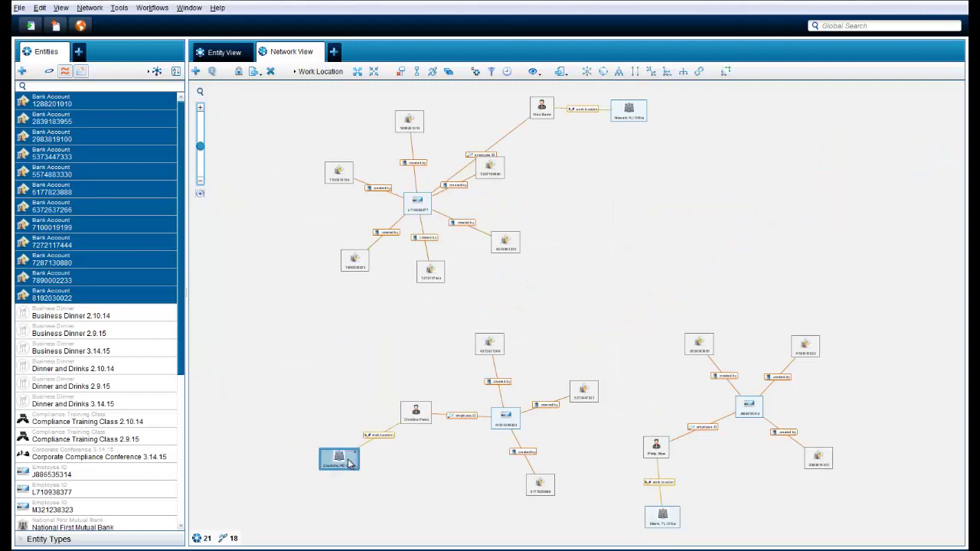
pyautogui.click(637, 121)
pyautogui.click(602, 91)
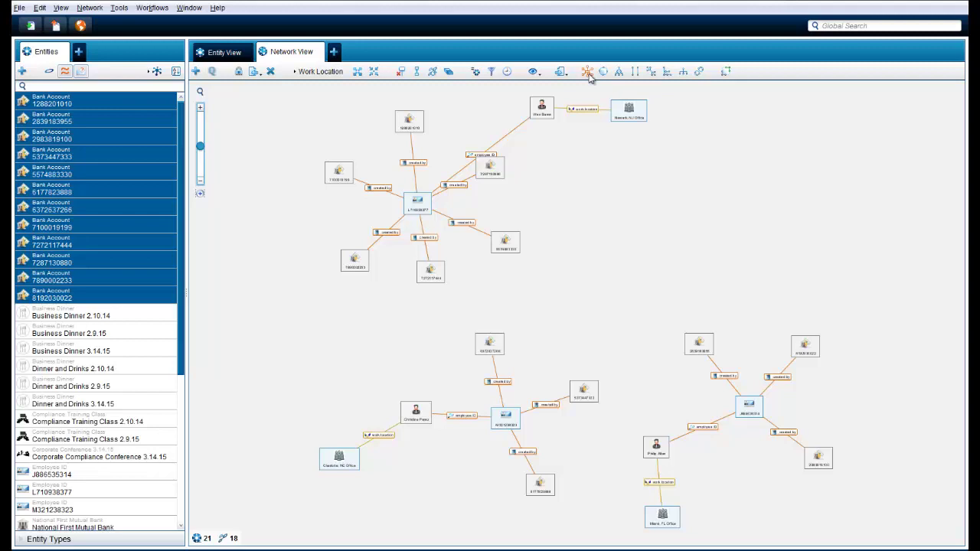
pyautogui.keyDown('ctrl'); pyautogui.click(552, 115); pyautogui.keyUp('ctrl')
pyautogui.keyDown('ctrl'); pyautogui.click(628, 112); pyautogui.keyUp('ctrl')
pyautogui.keyDown('ctrl'); pyautogui.click(414, 414); pyautogui.keyUp('ctrl')
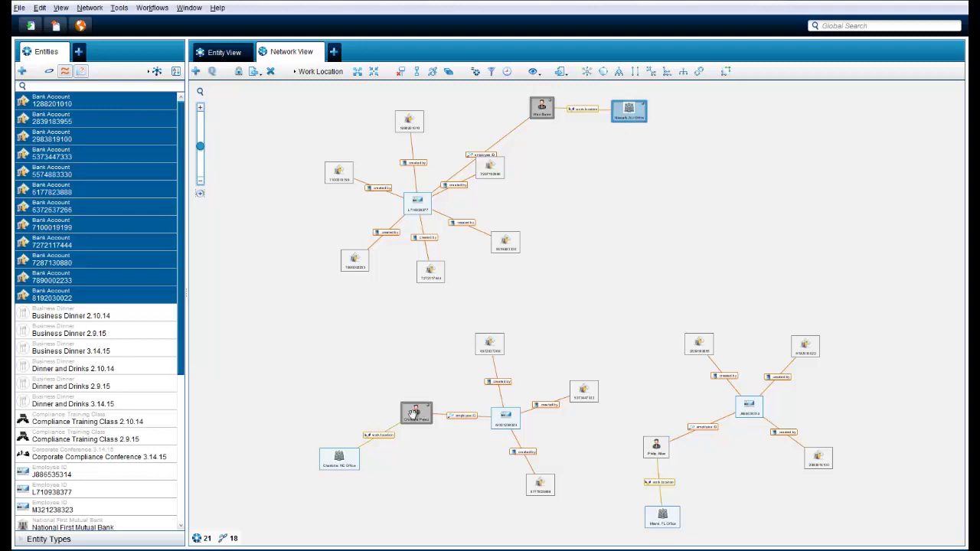
pyautogui.keyDown('ctrl'); pyautogui.click(338, 460); pyautogui.keyUp('ctrl')
pyautogui.keyDown('ctrl'); pyautogui.click(655, 447); pyautogui.keyUp('ctrl')
pyautogui.keyDown('ctrl'); pyautogui.click(674, 525); pyautogui.keyUp('ctrl')
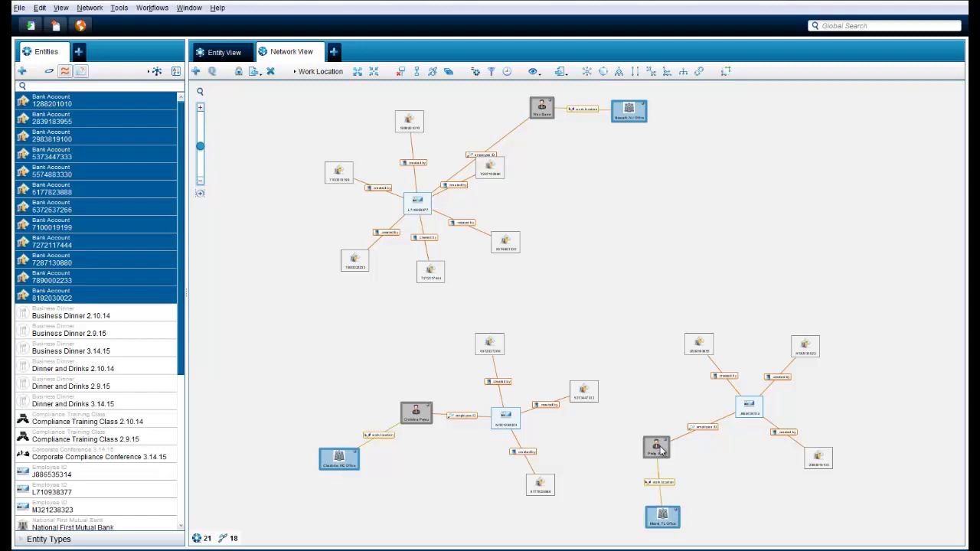
# Step: Send the selected employees and offices to a new network view and re-lay it out
pyautogui.rightClick(660, 452)
pyautogui.moveTo(727, 354)
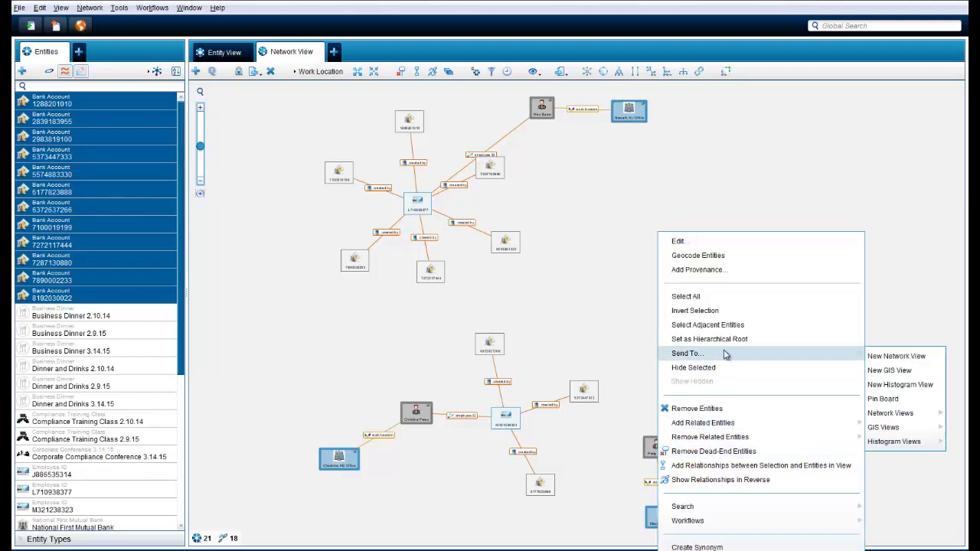
pyautogui.click(877, 354)
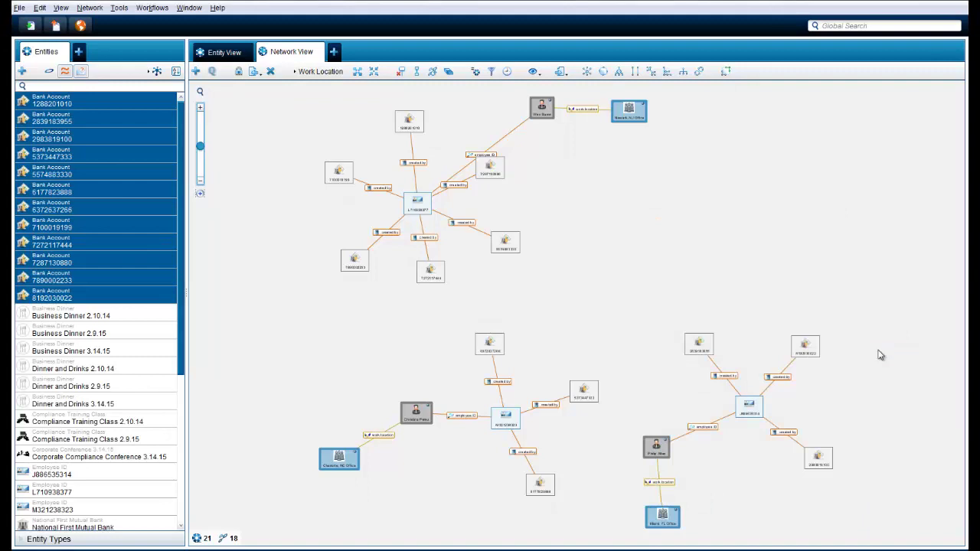
pyautogui.click(596, 72)
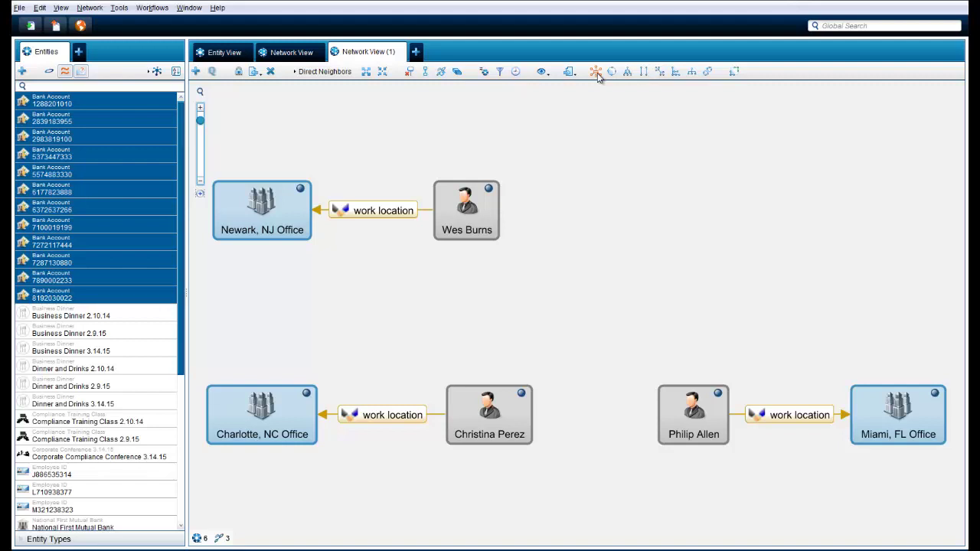
# Step: Expand the three employees along Participant links to their compliance trainings and conference, then reselect them hierarchically laid out
pyautogui.click(526, 158)
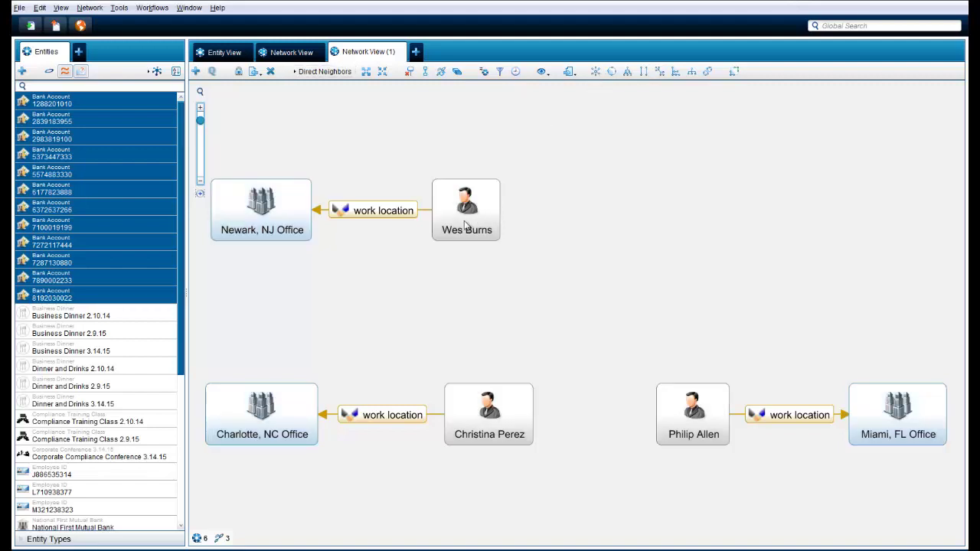
pyautogui.keyDown('ctrl'); pyautogui.click(482, 396); pyautogui.keyUp('ctrl')
pyautogui.keyDown('ctrl'); pyautogui.click(682, 407); pyautogui.keyUp('ctrl')
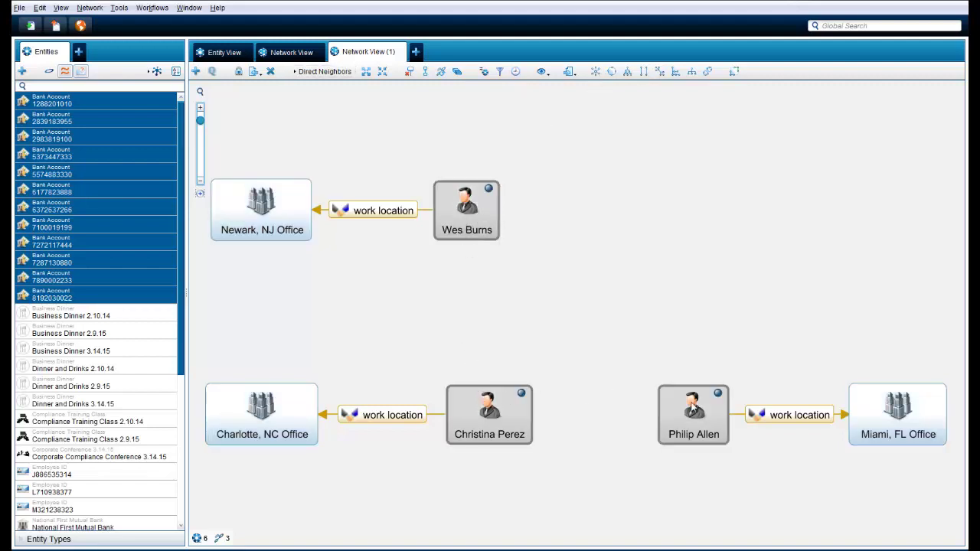
pyautogui.click(316, 73)
pyautogui.click(324, 115)
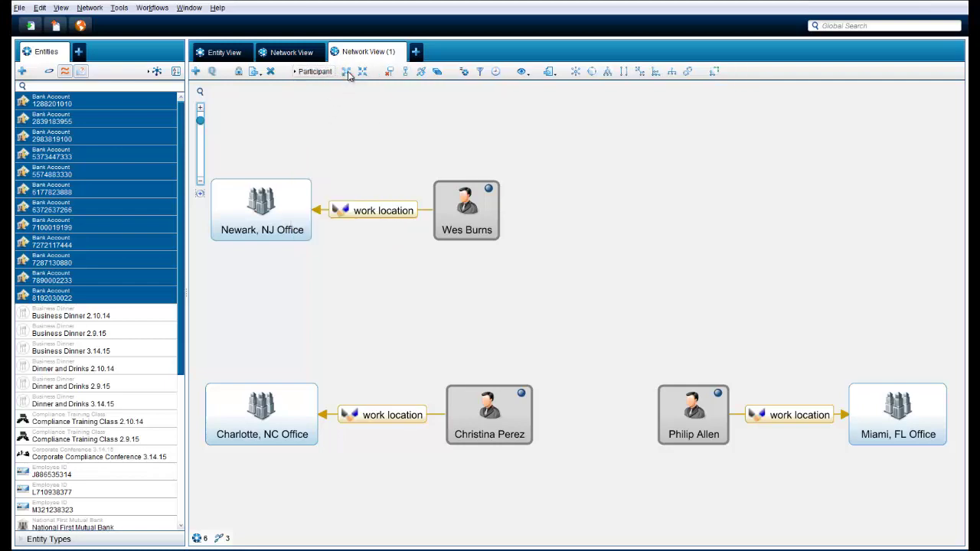
pyautogui.click(346, 72)
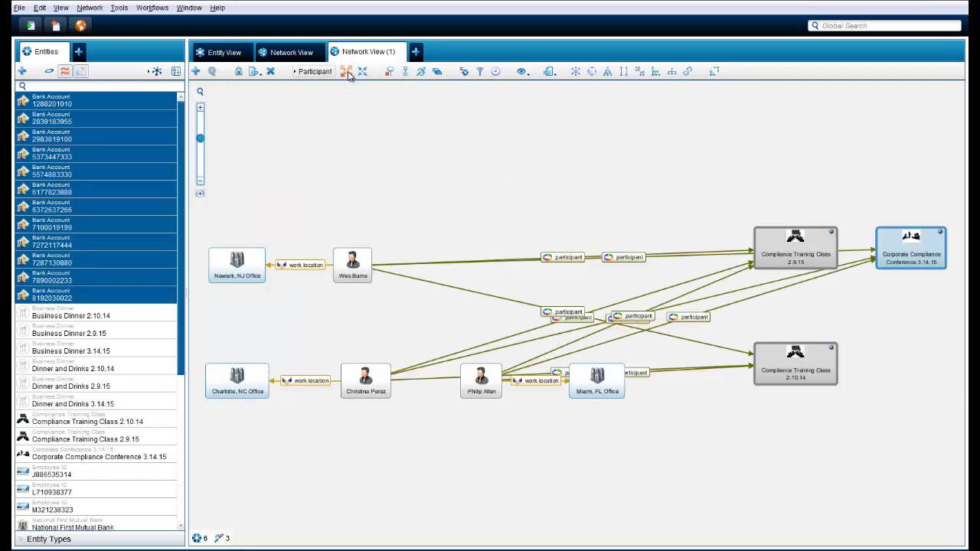
pyautogui.click(607, 72)
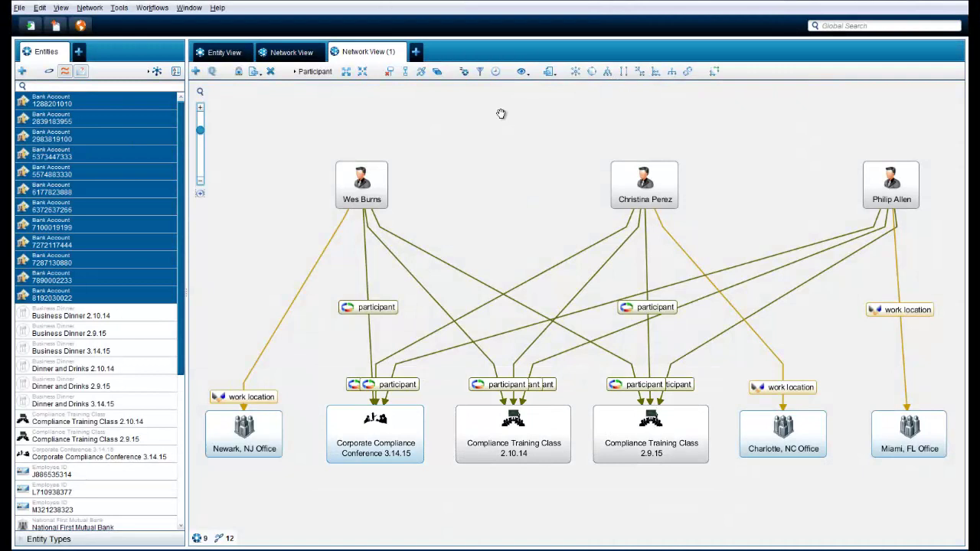
pyautogui.moveTo(324, 127); pyautogui.dragTo(935, 216)
# Step: Expand the employees by Attended Dinners and Submitted Business Expenses, then apply the top-down hierarchy
pyautogui.click(316, 72)
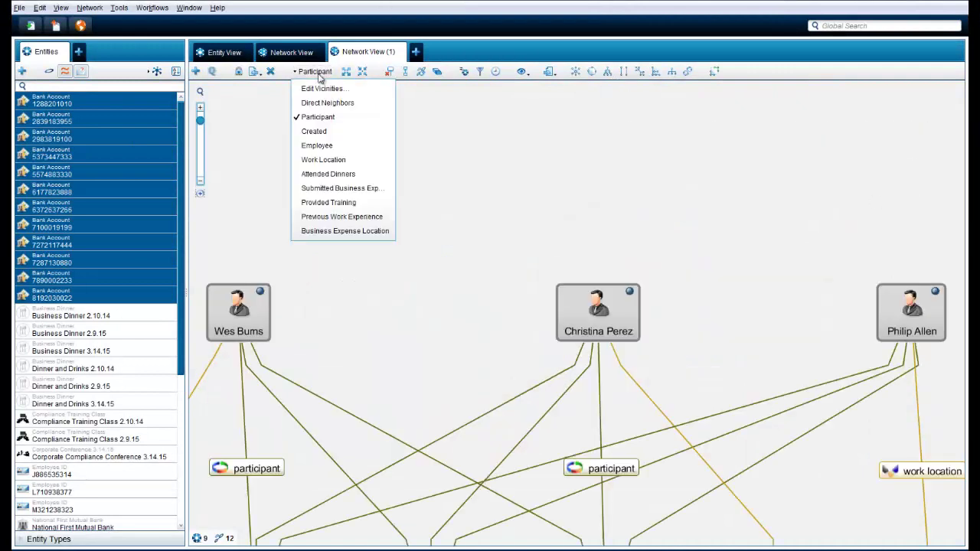
pyautogui.click(337, 173)
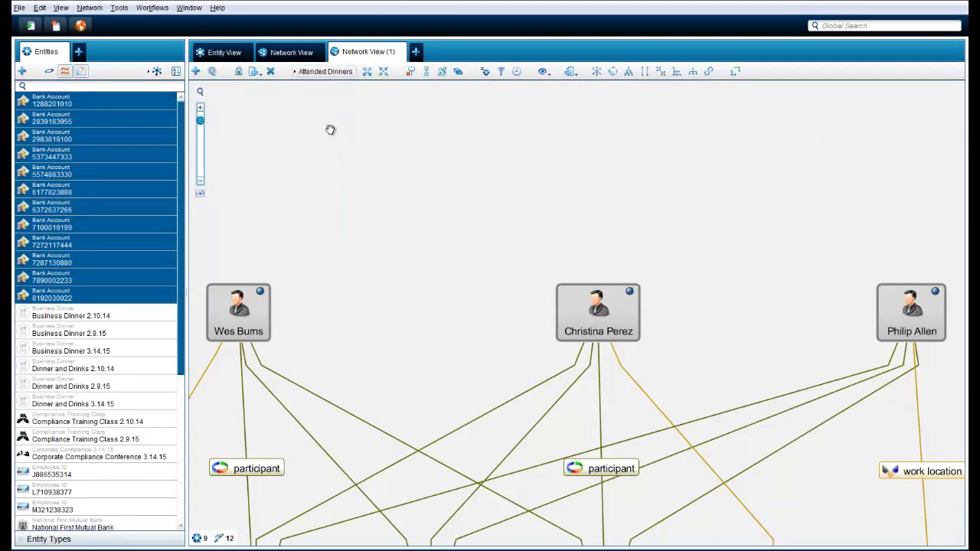
pyautogui.click(339, 72)
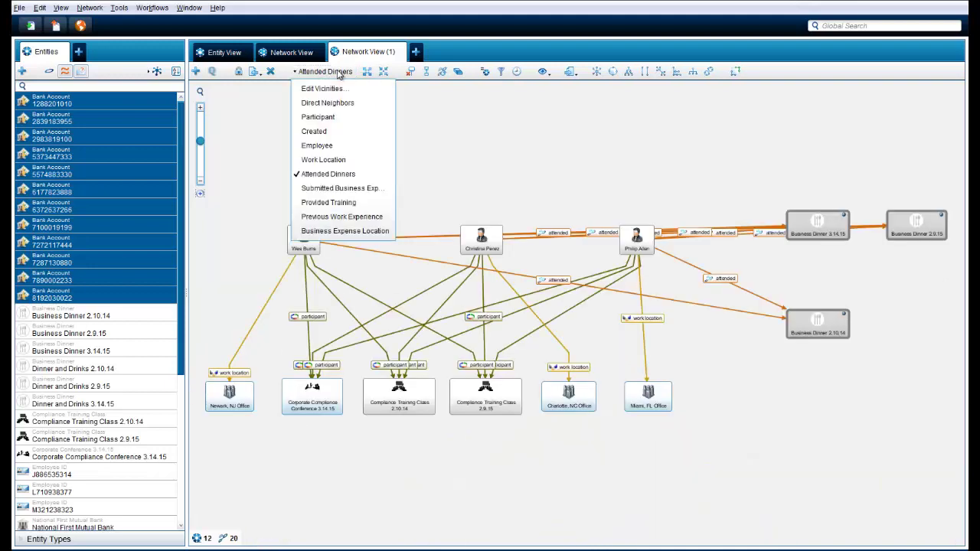
pyautogui.click(352, 188)
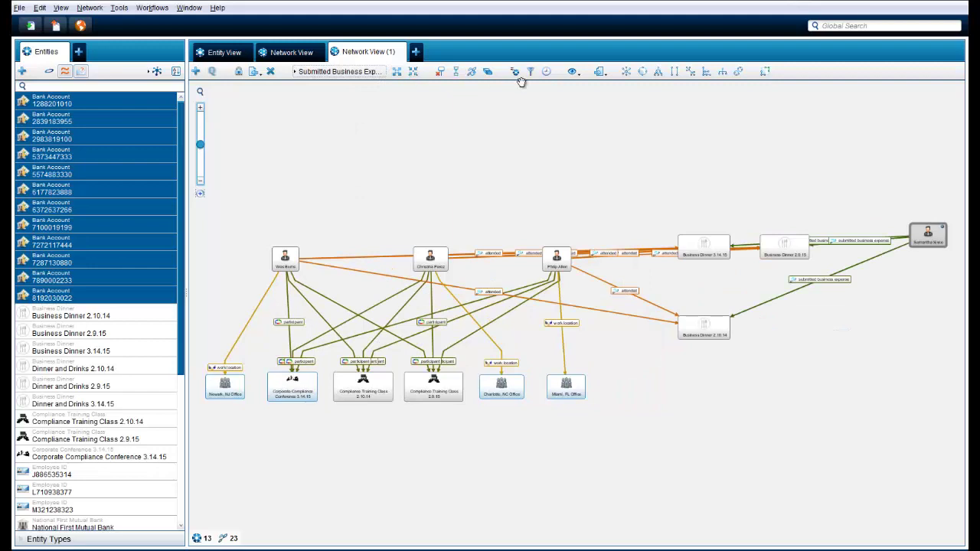
pyautogui.click(657, 71)
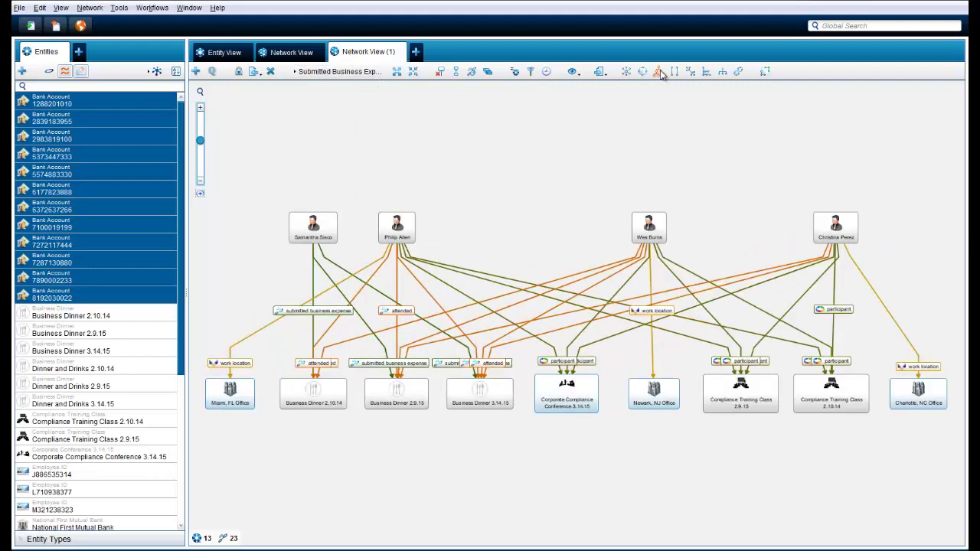
# Step: Move the fourth employee into the top row and select all four employees
pyautogui.click(313, 224)
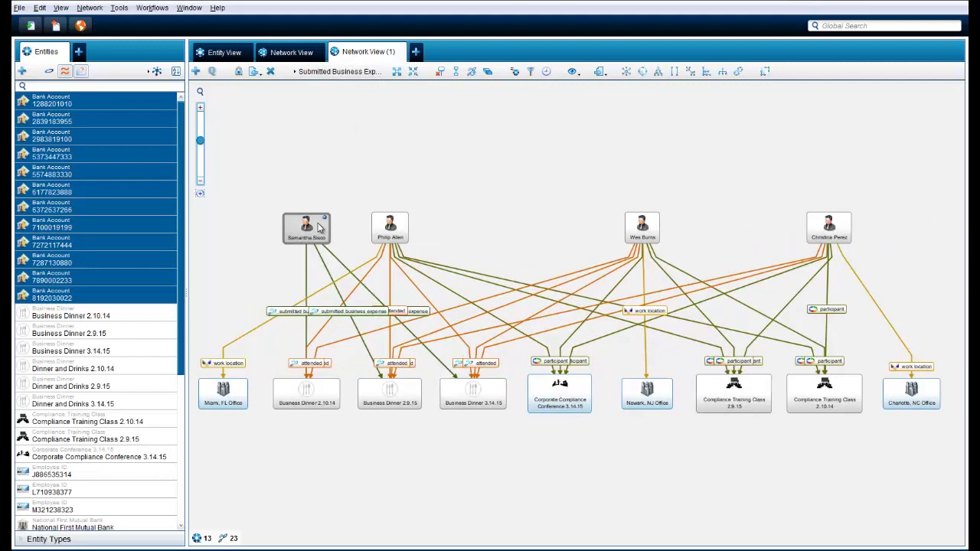
pyautogui.moveTo(344, 227); pyautogui.dragTo(526, 225)
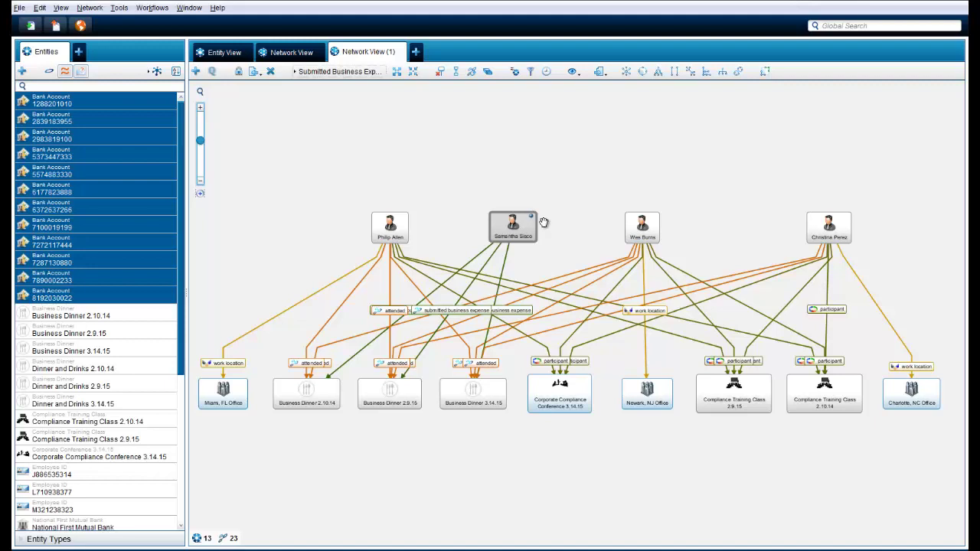
pyautogui.click(344, 197)
pyautogui.moveTo(344, 194); pyautogui.dragTo(870, 243)
# Step: Expand the employees by Previous Work Experience to National First Mutual Bank and zoom in on it
pyautogui.click(334, 72)
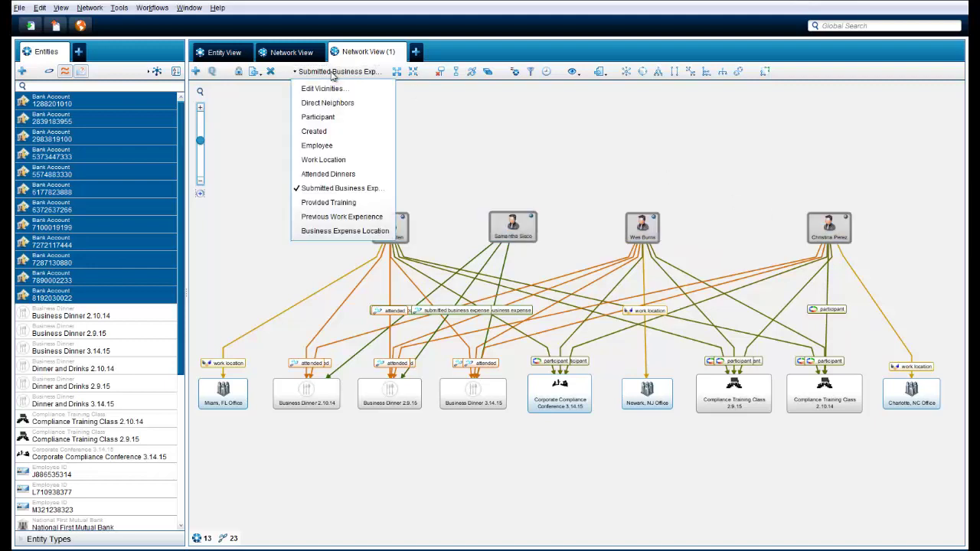
pyautogui.click(342, 217)
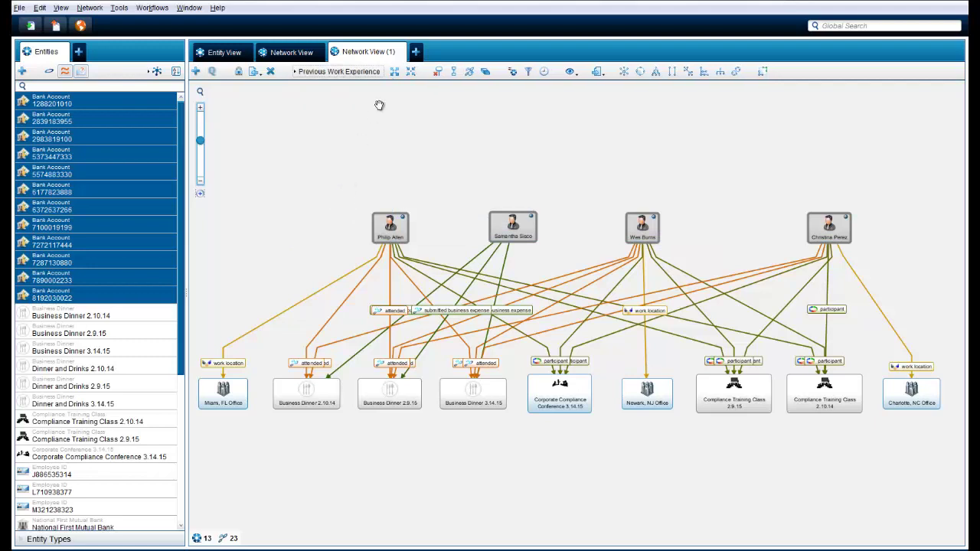
pyautogui.click(394, 73)
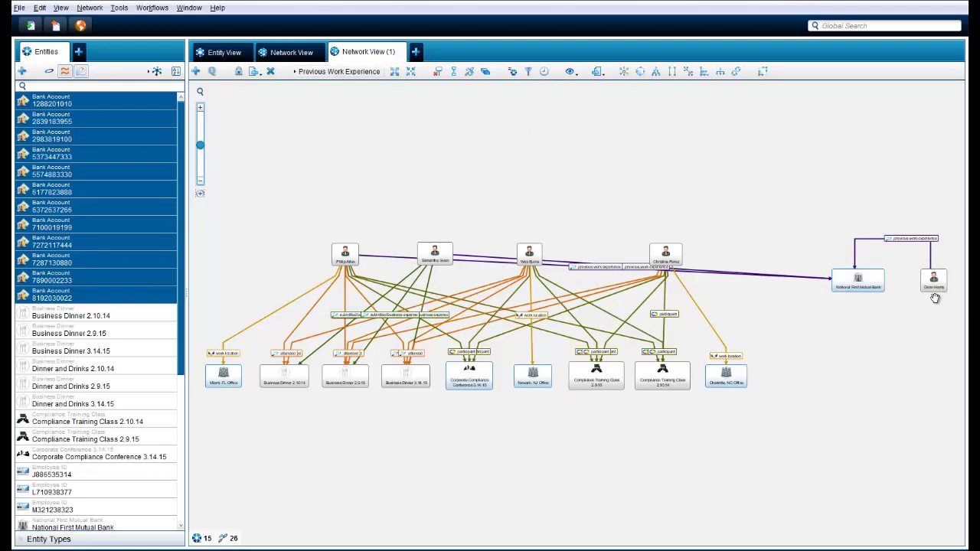
pyautogui.moveTo(942, 304); pyautogui.dragTo(831, 237)
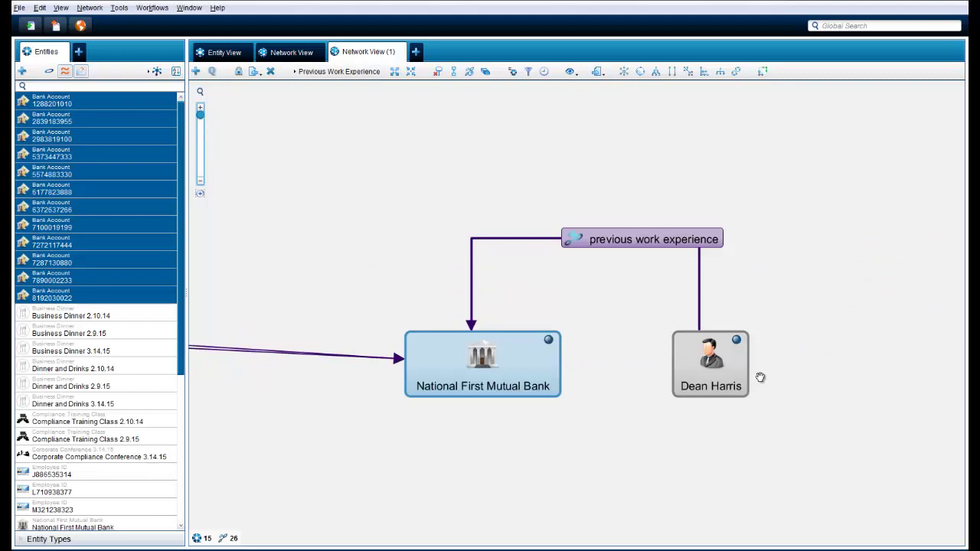
# Step: Expand the fifth employee by Provided Training, re-lay out top-down, then expand his submitted business expenses
pyautogui.click(697, 370)
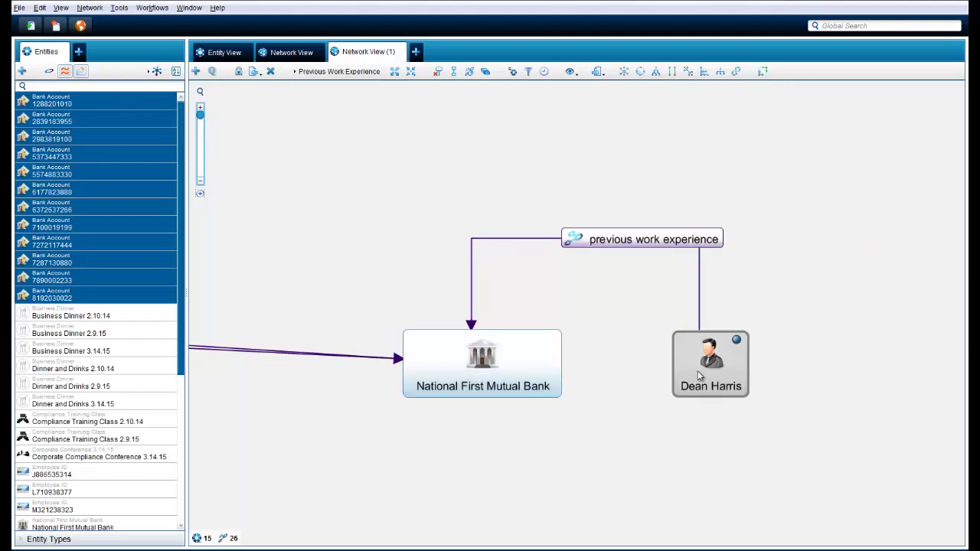
pyautogui.click(347, 73)
pyautogui.click(329, 202)
pyautogui.click(564, 101)
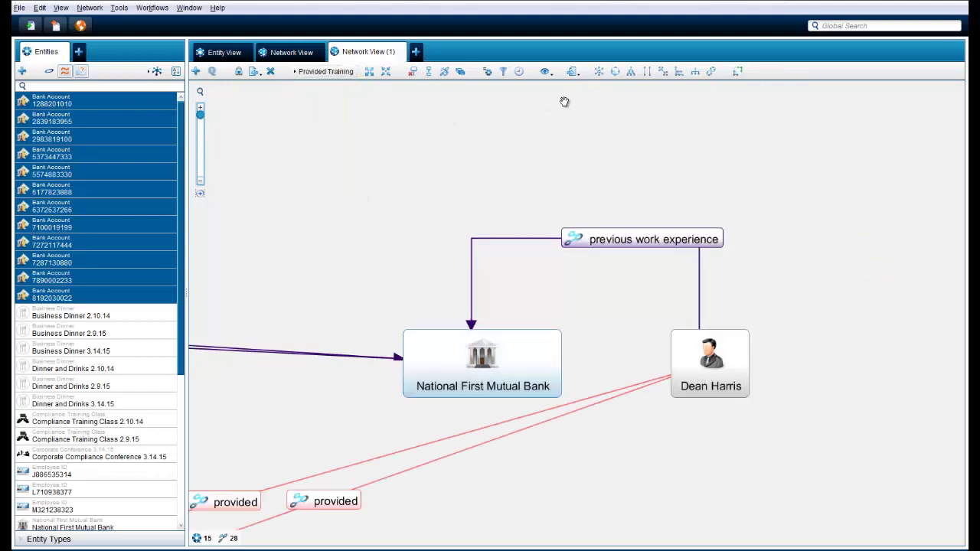
pyautogui.click(630, 73)
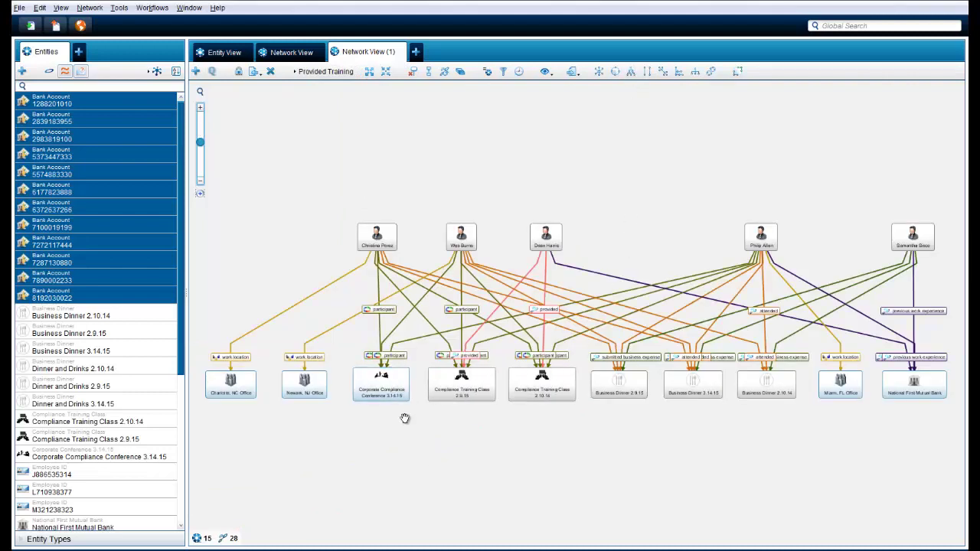
pyautogui.click(545, 247)
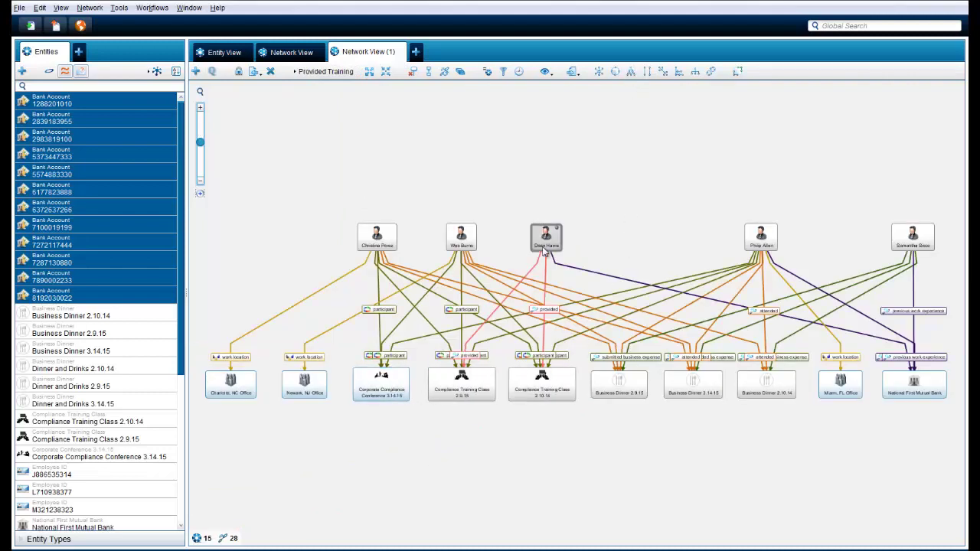
pyautogui.click(344, 74)
pyautogui.click(348, 188)
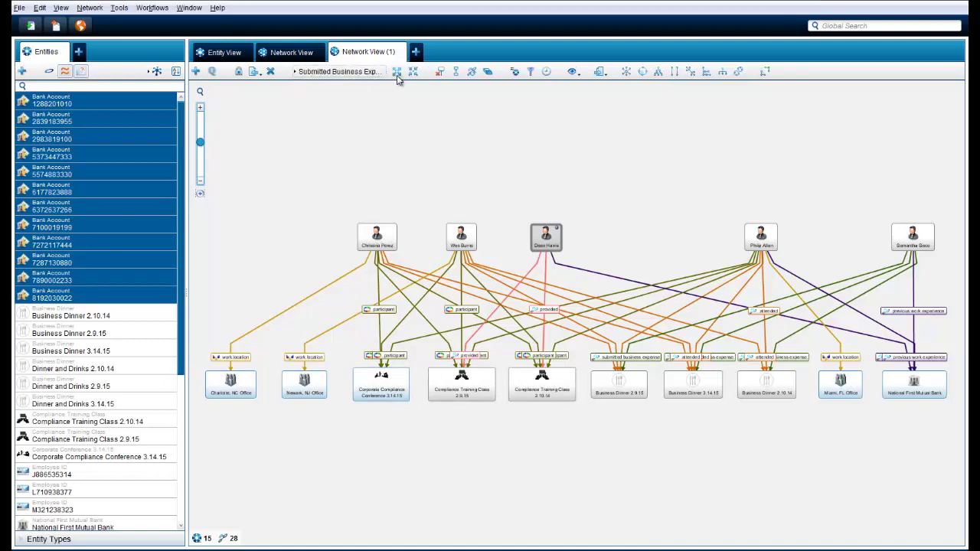
# Step: Expand the expenses by Business Expense Location, adding La Nostra Italian Restaurant and the sports bar nodes
pyautogui.click(368, 72)
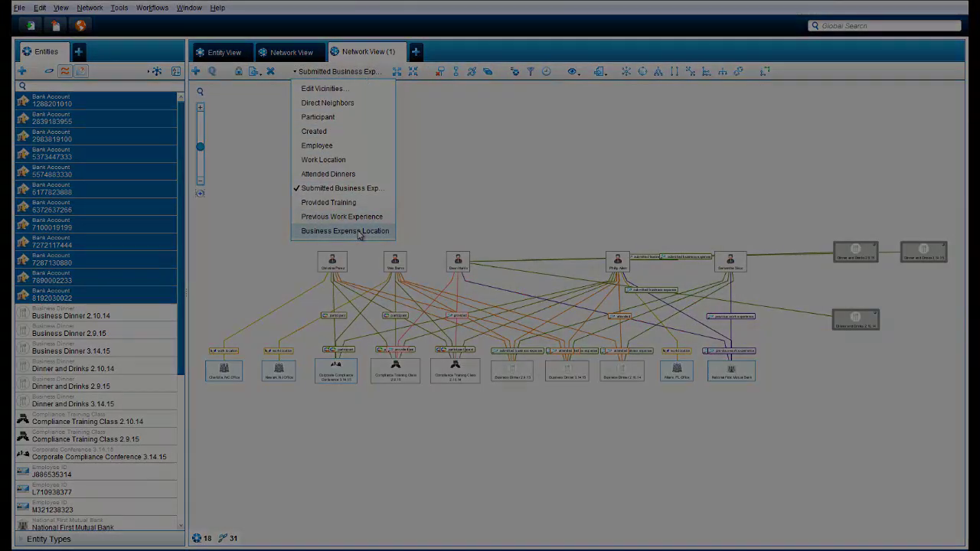
pyautogui.click(340, 230)
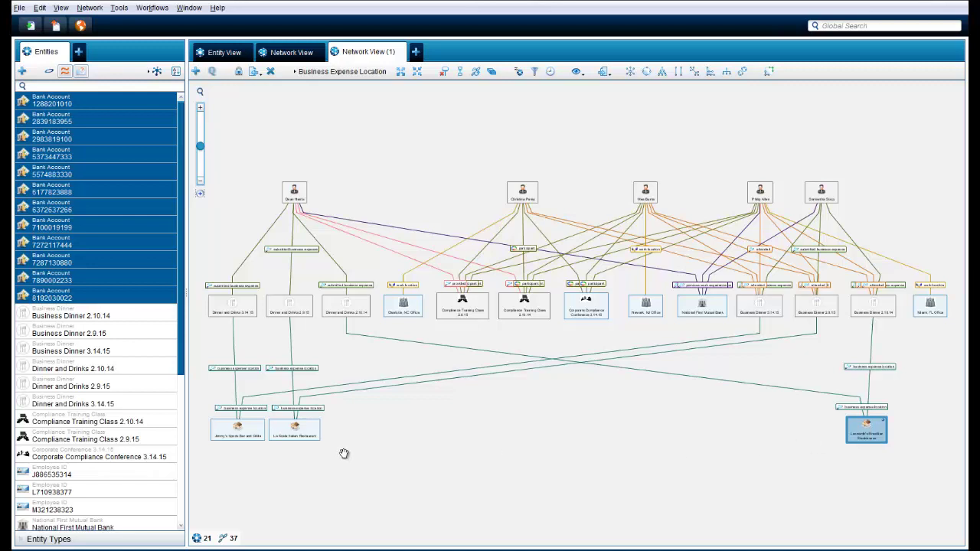
pyautogui.click(306, 439)
pyautogui.click(251, 440)
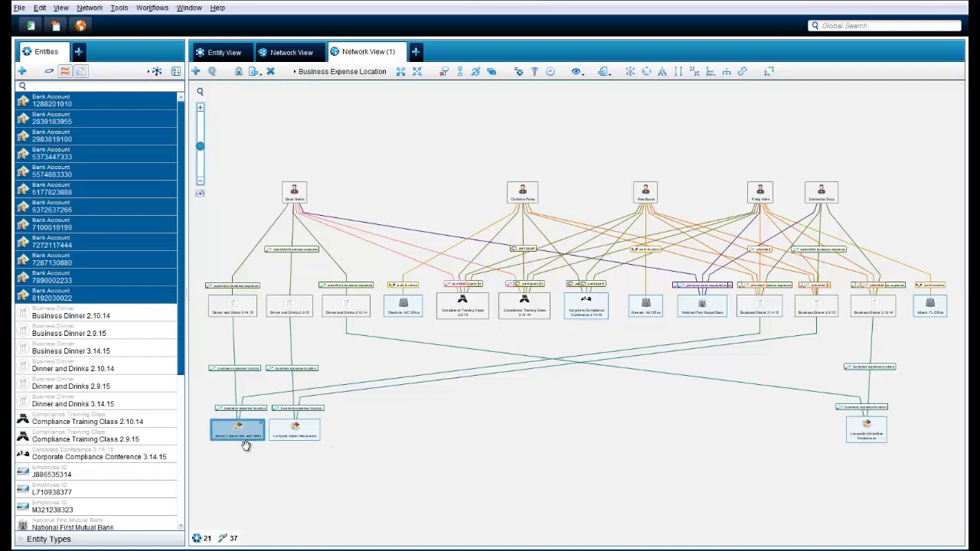
pyautogui.click(245, 449)
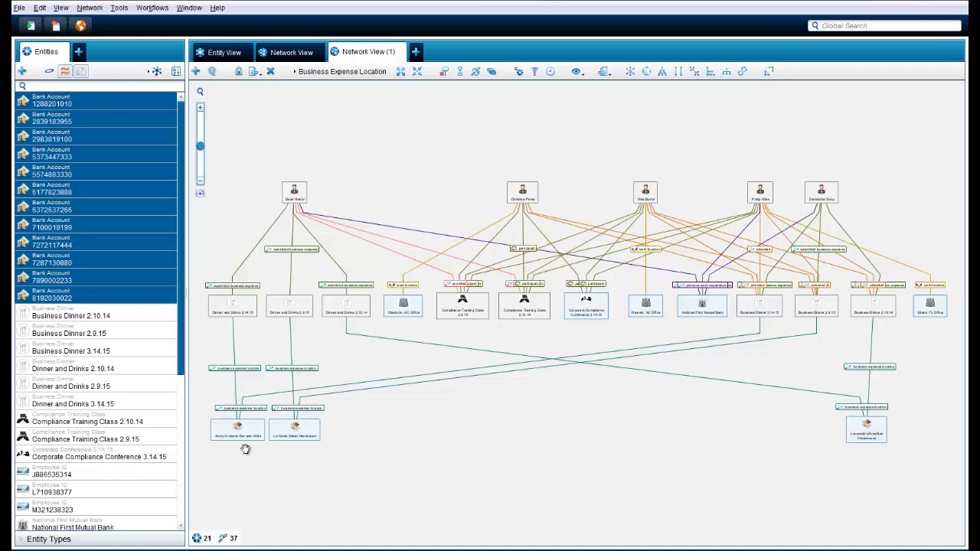